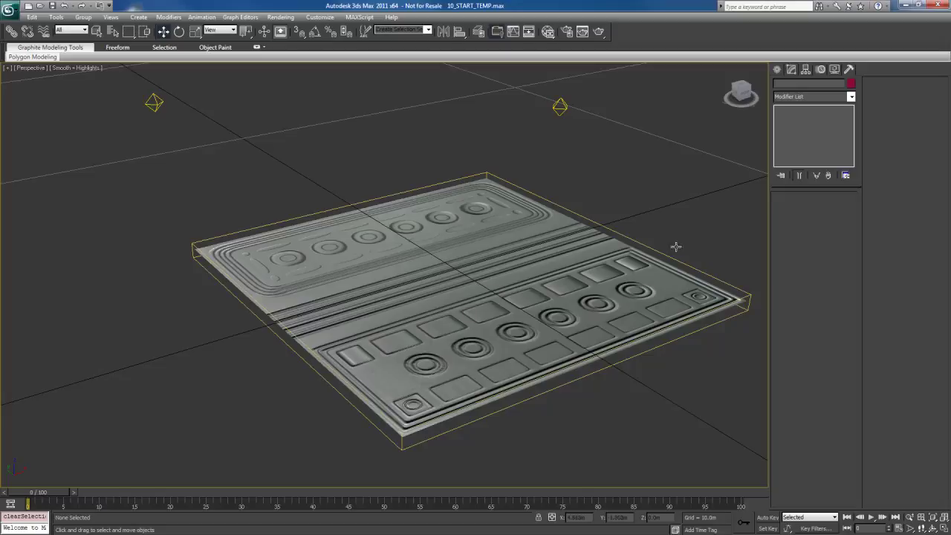
Select both panel objects in the viewport and hide them
{"action": "left_click_drag", "start_coordinate": [403, 156], "coordinate": [618, 281]}
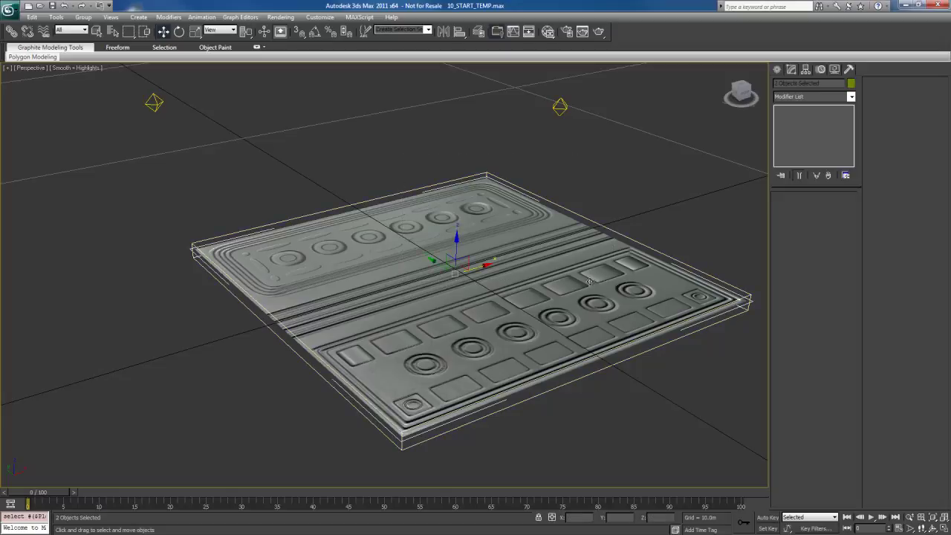
{"action": "right_click", "coordinate": [588, 276]}
{"action": "left_click", "coordinate": [622, 244]}
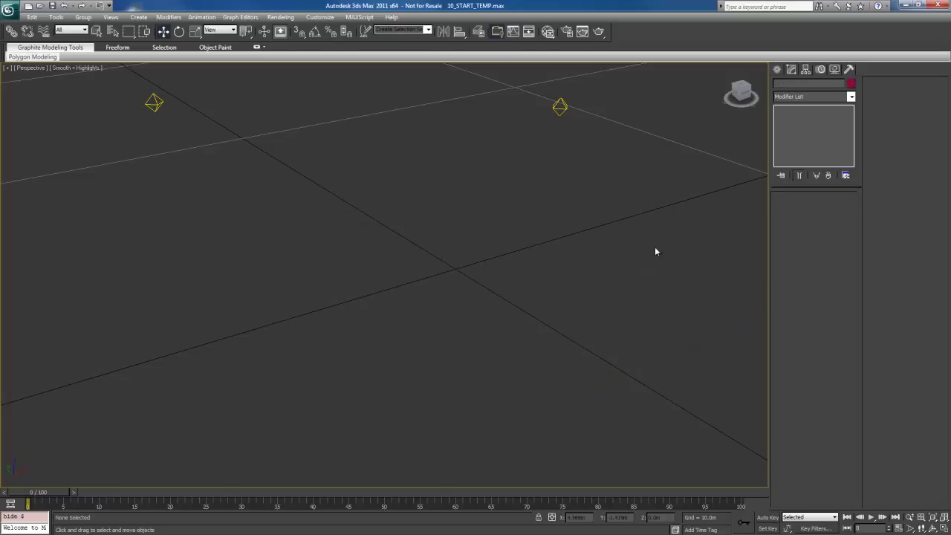
Unhide only the Base_Mesh_for_ZBrush object by name
{"action": "scroll", "coordinate": [520, 325], "scroll_direction": "down", "scroll_amount": 2}
{"action": "right_click", "coordinate": [468, 303]}
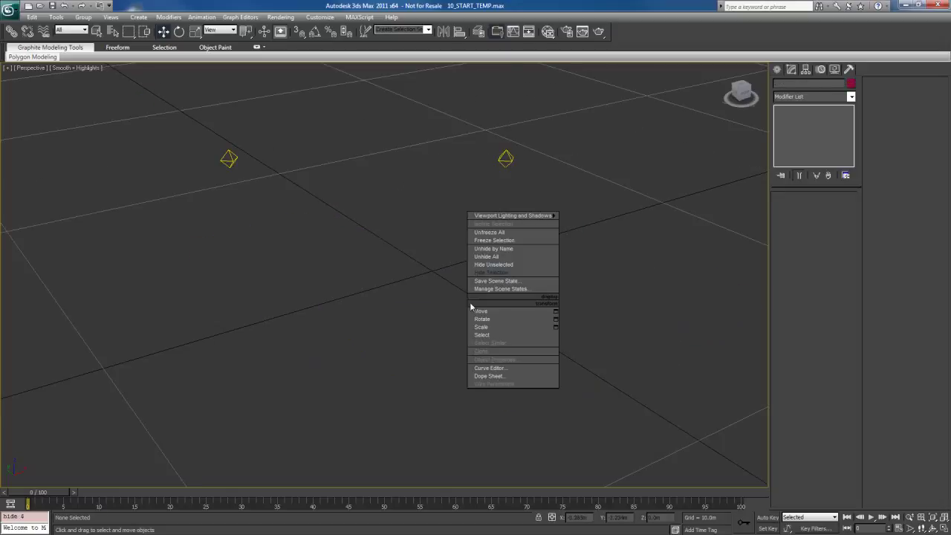
{"action": "left_click", "coordinate": [499, 248]}
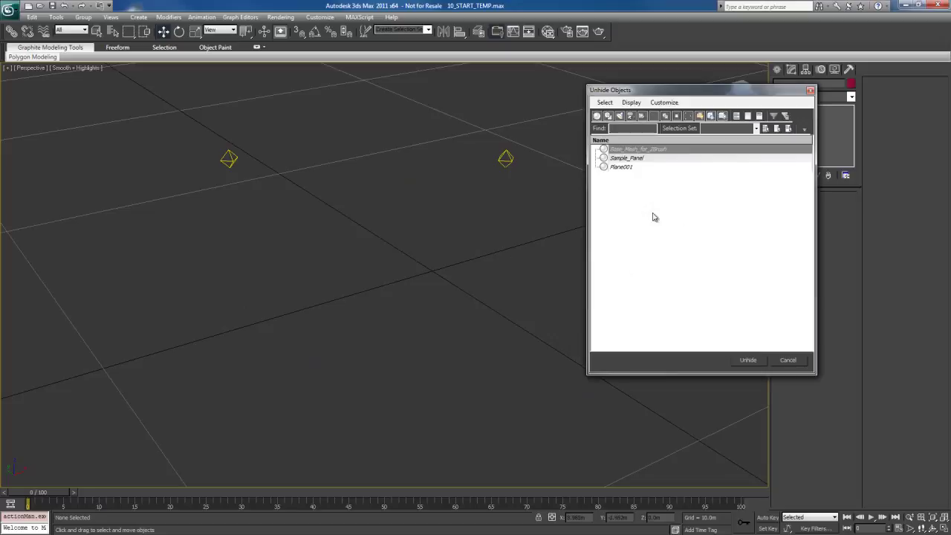
{"action": "left_click", "coordinate": [649, 150]}
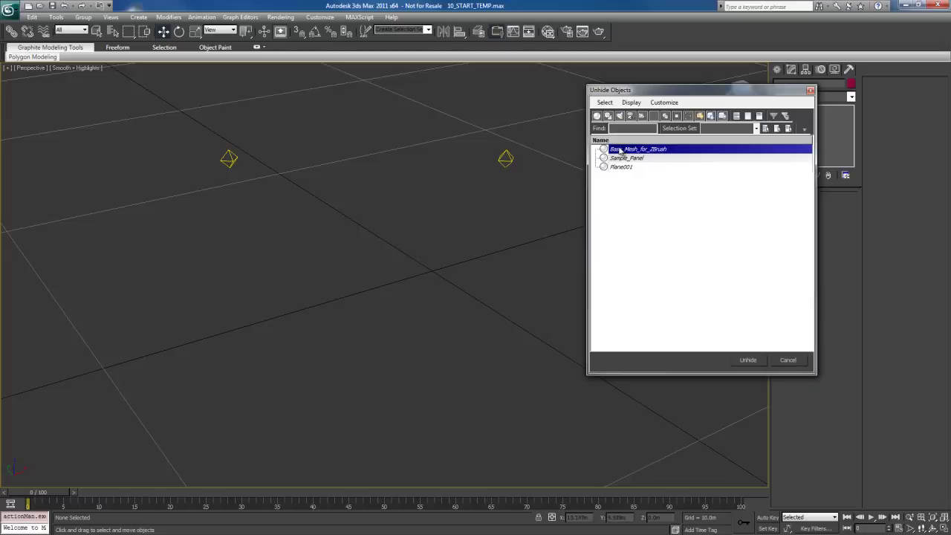
{"action": "double_click", "coordinate": [661, 149]}
Select the base mesh and show its edged faces in the shaded viewport, keeping the mesh selected
{"action": "middle_click_drag", "start_coordinate": [481, 337], "coordinate": [496, 322]}
{"action": "scroll", "coordinate": [496, 322], "scroll_direction": "up", "scroll_amount": 4}
{"action": "scroll", "coordinate": [495, 323], "scroll_direction": "down", "scroll_amount": 4}
{"action": "left_click", "coordinate": [493, 320]}
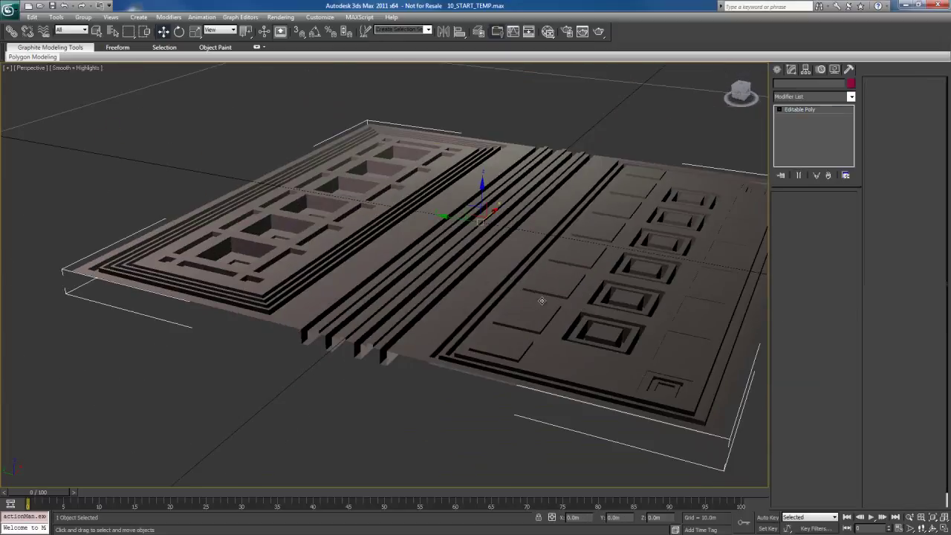
{"action": "scroll", "coordinate": [492, 320], "scroll_direction": "up", "scroll_amount": 3}
{"action": "key", "text": "F4"}
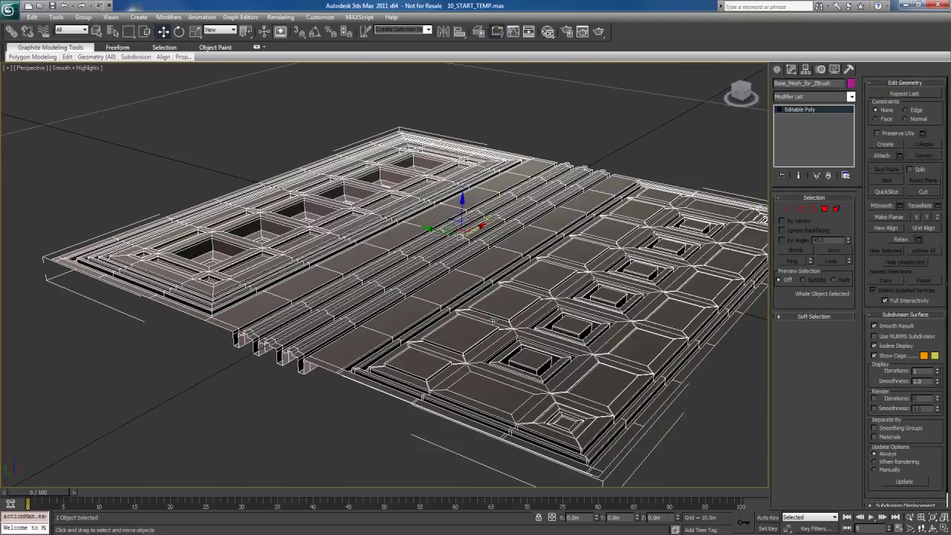
{"action": "mouse_move", "coordinate": [493, 321]}
{"action": "middle_mouse_down", "text": "alt"}
{"action": "mouse_move", "coordinate": [465, 303]}
{"action": "mouse_move", "coordinate": [507, 283]}
{"action": "mouse_move", "coordinate": [494, 303]}
{"action": "middle_mouse_up", "text": "alt"}
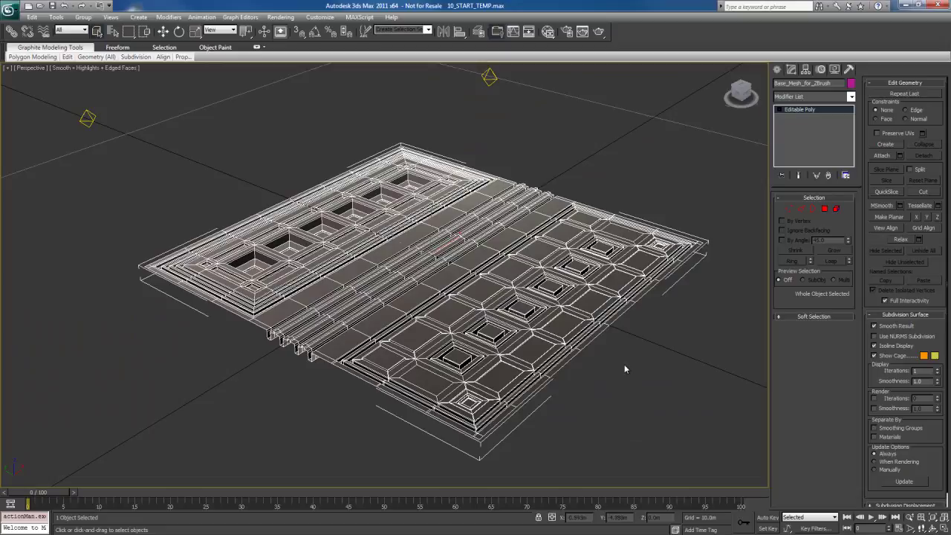
{"action": "middle_click_drag", "start_coordinate": [624, 365], "coordinate": [630, 364]}
{"action": "left_click", "coordinate": [649, 368]}
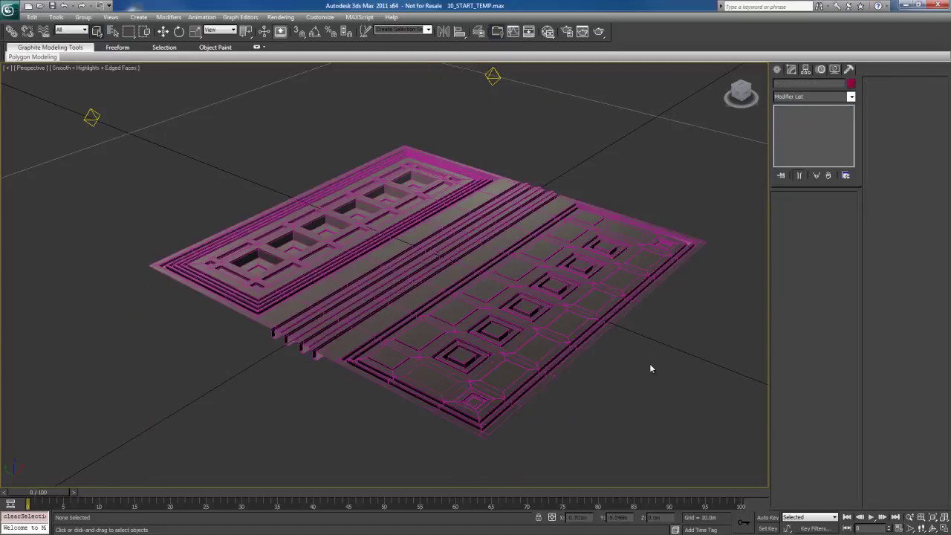
{"action": "key", "text": "ctrl+z"}
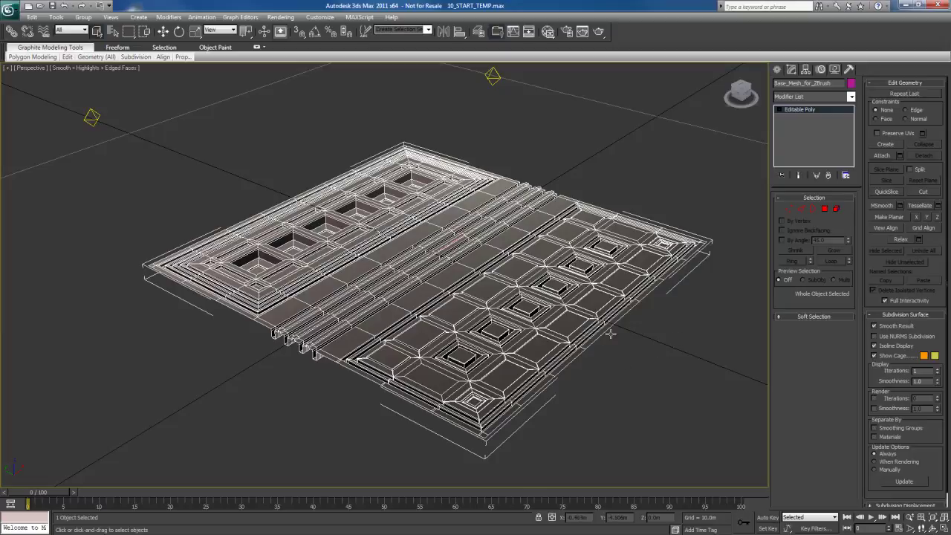
Enable NURMS subdivision on the base mesh and set the display iterations to 3
{"action": "left_click", "coordinate": [875, 335]}
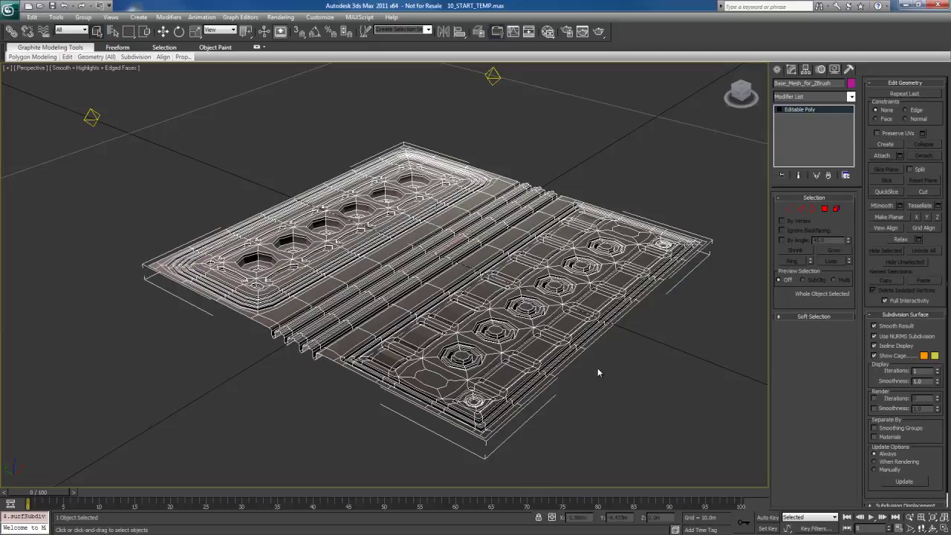
{"action": "middle_click_drag", "start_coordinate": [464, 319], "coordinate": [499, 330], "text": "alt"}
{"action": "scroll", "coordinate": [489, 331], "scroll_direction": "up", "scroll_amount": 3}
{"action": "middle_click_drag", "start_coordinate": [704, 366], "coordinate": [427, 331]}
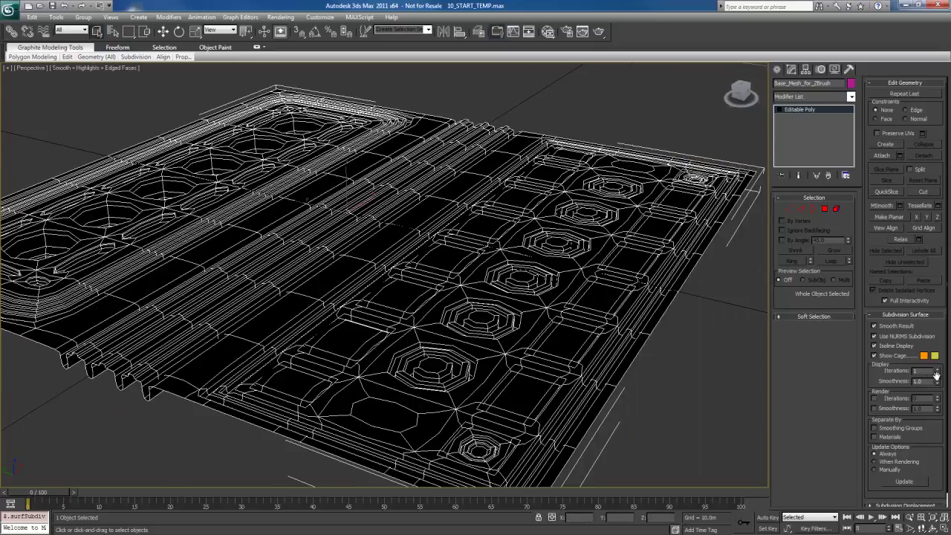
{"action": "left_click", "coordinate": [937, 369]}
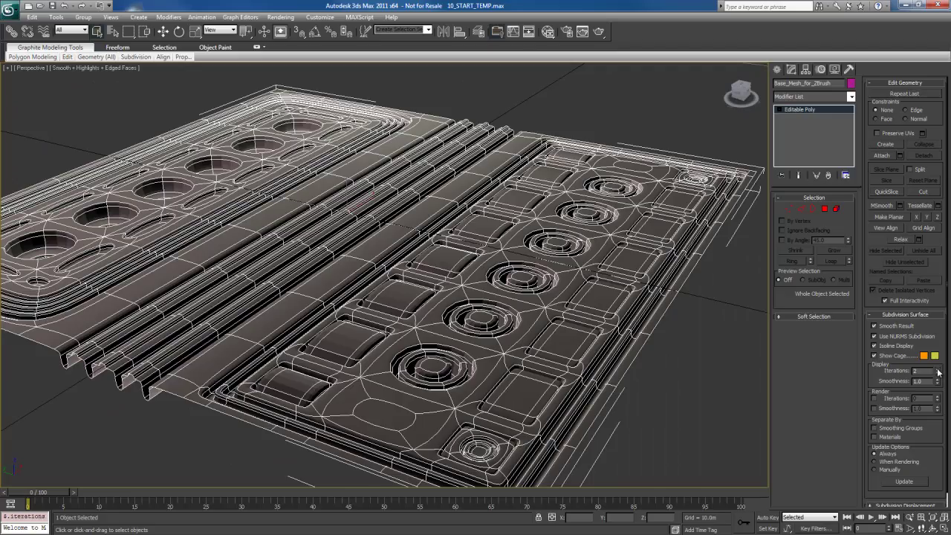
{"action": "left_click", "coordinate": [938, 369]}
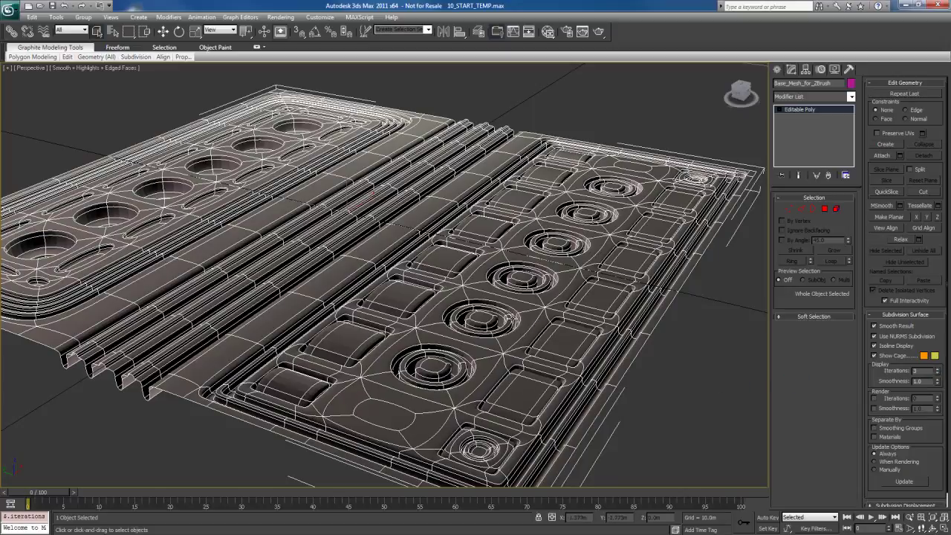
Hide the viewport grid and turn off the edged faces display to inspect the smoothed panel
{"action": "key", "text": "g"}
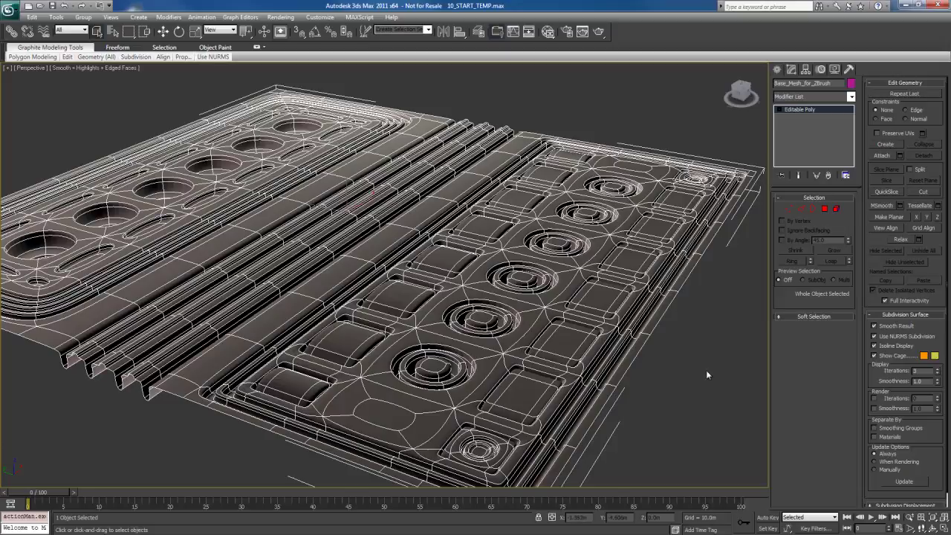
{"action": "key", "text": "F4"}
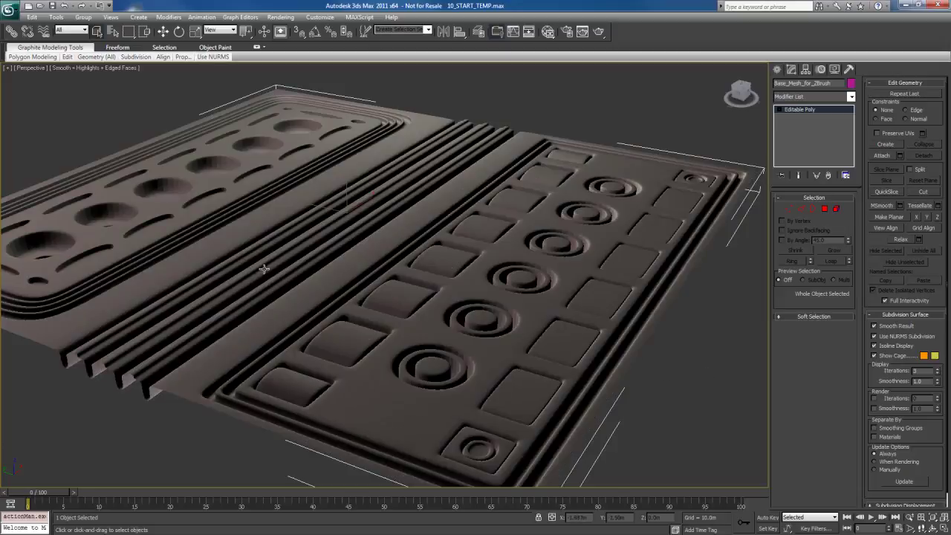
{"action": "middle_click_drag", "start_coordinate": [416, 324], "coordinate": [445, 316]}
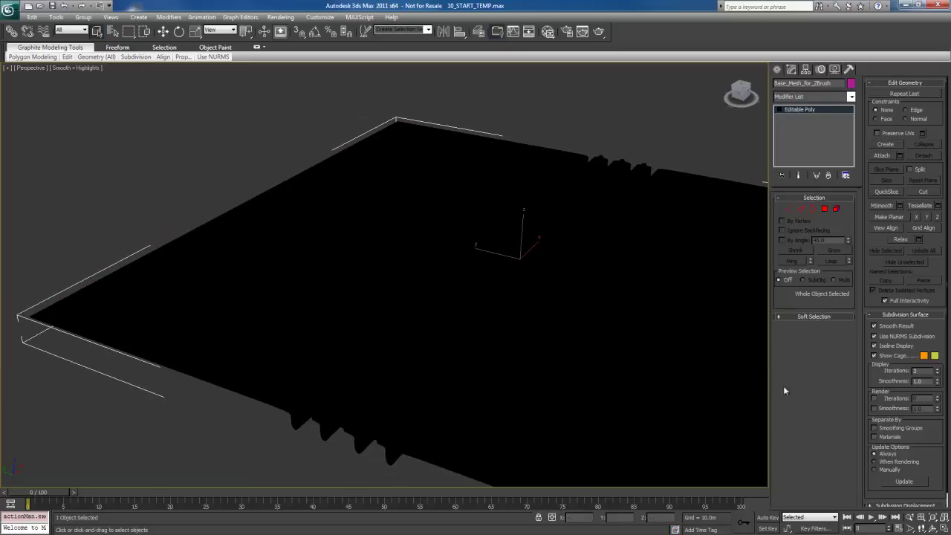
Set the display iterations of the base mesh to 0 and turn off NURMS subdivision
{"action": "left_click", "coordinate": [937, 371]}
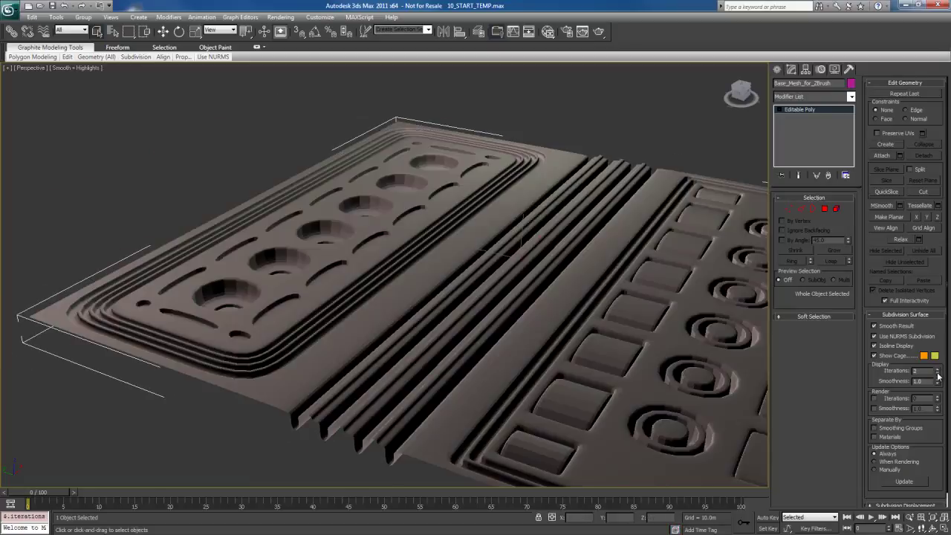
{"action": "left_click", "coordinate": [936, 375]}
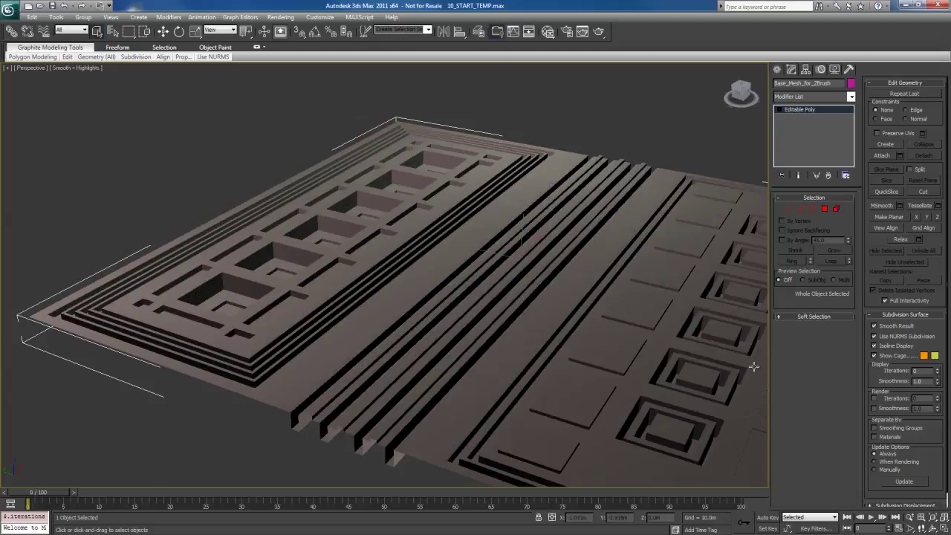
{"action": "middle_click_drag", "start_coordinate": [632, 344], "coordinate": [482, 310]}
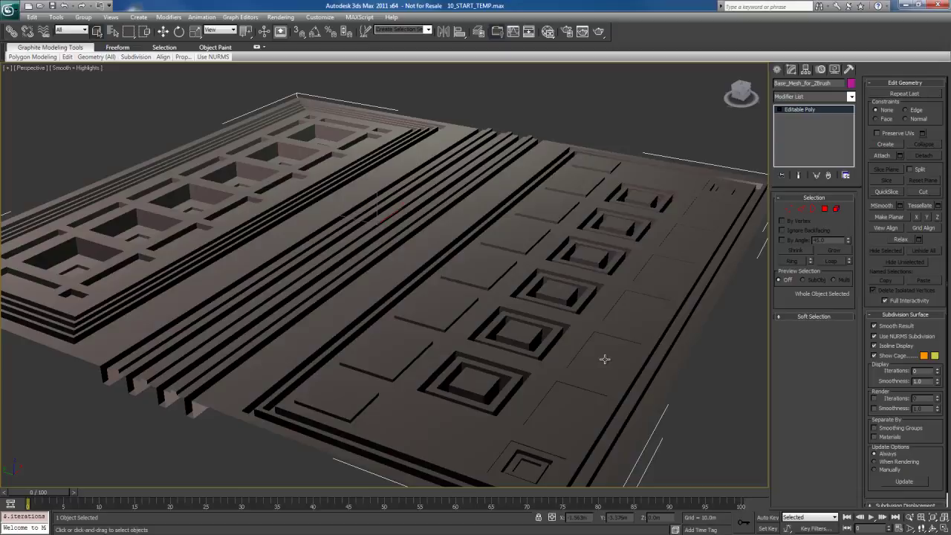
{"action": "key", "text": "z"}
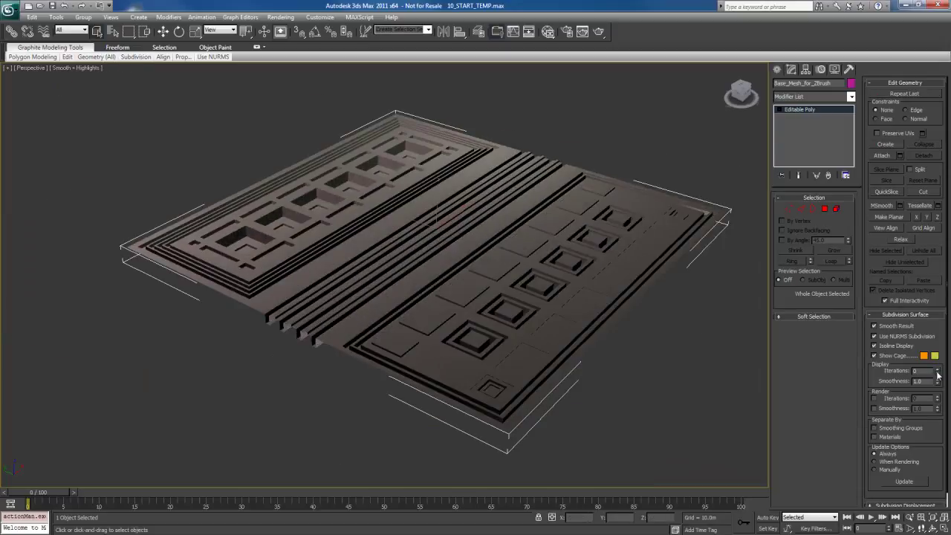
{"action": "left_click", "coordinate": [903, 338]}
{"action": "middle_click_drag", "start_coordinate": [676, 375], "coordinate": [668, 369]}
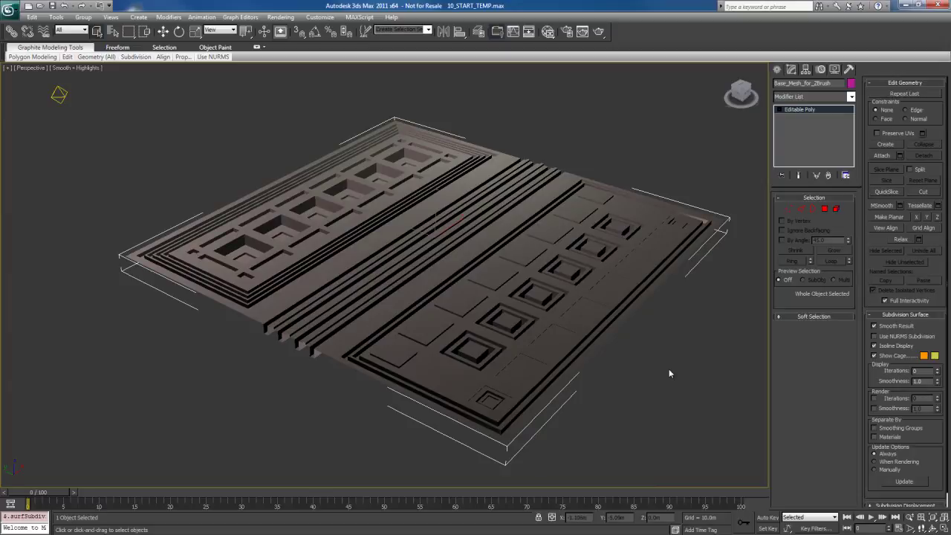
{"action": "left_click", "coordinate": [634, 358]}
{"action": "left_click", "coordinate": [546, 286]}
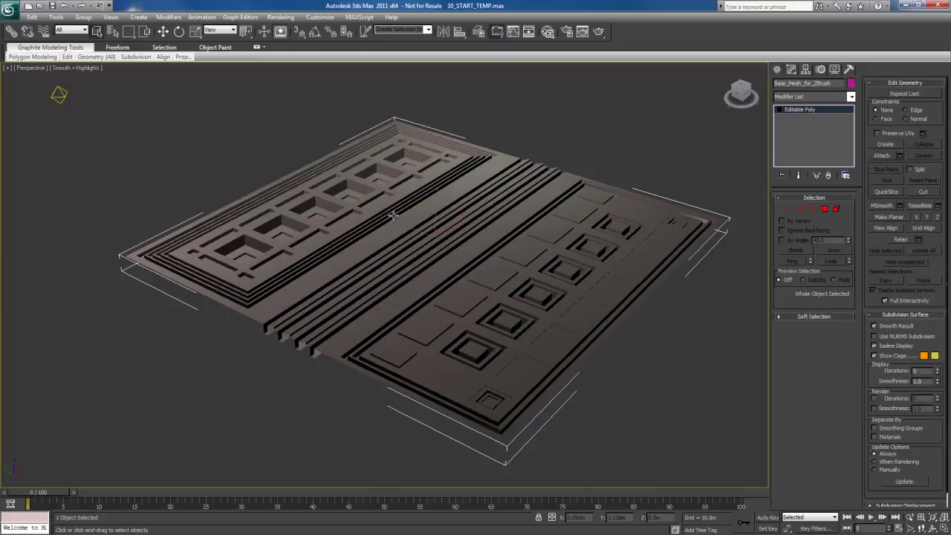
Start exporting only the selected base mesh, with gw::OBJ-Exporter (*.OBJ) as the file type
{"action": "key", "text": "alt+f"}
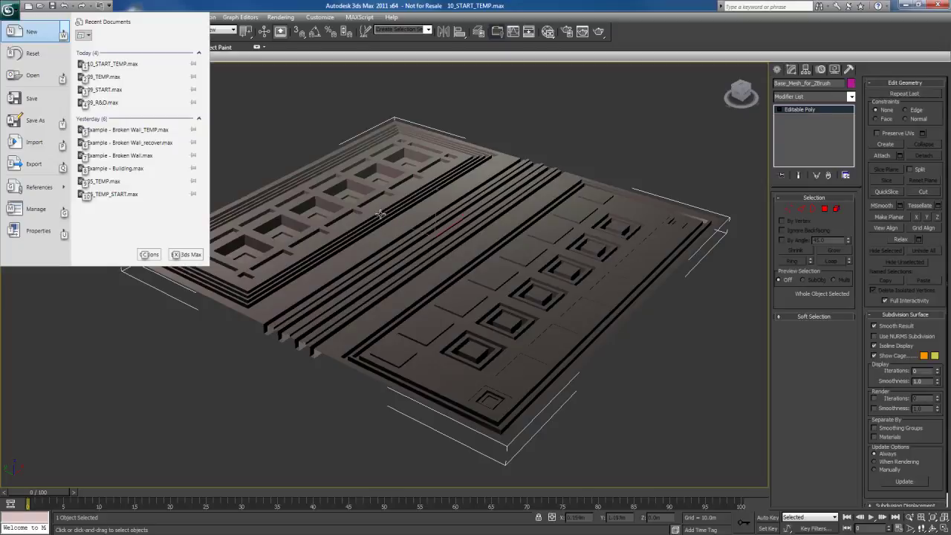
{"action": "mouse_move", "coordinate": [67, 167]}
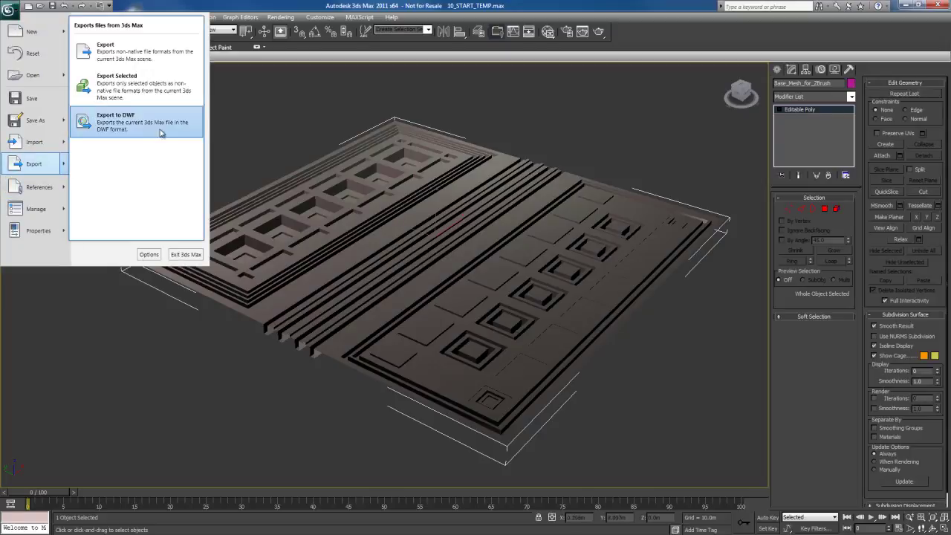
{"action": "left_click", "coordinate": [152, 84]}
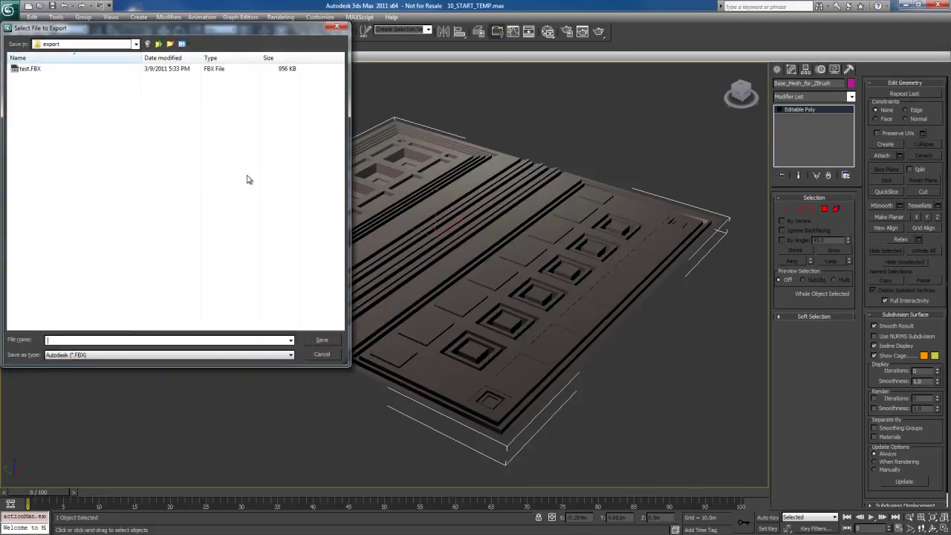
{"action": "left_click", "coordinate": [158, 356]}
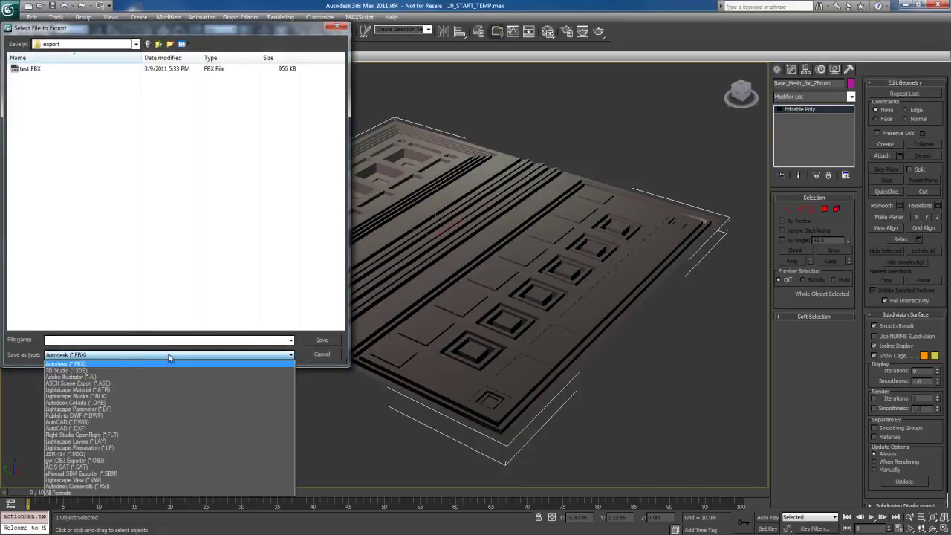
{"action": "left_click", "coordinate": [102, 461]}
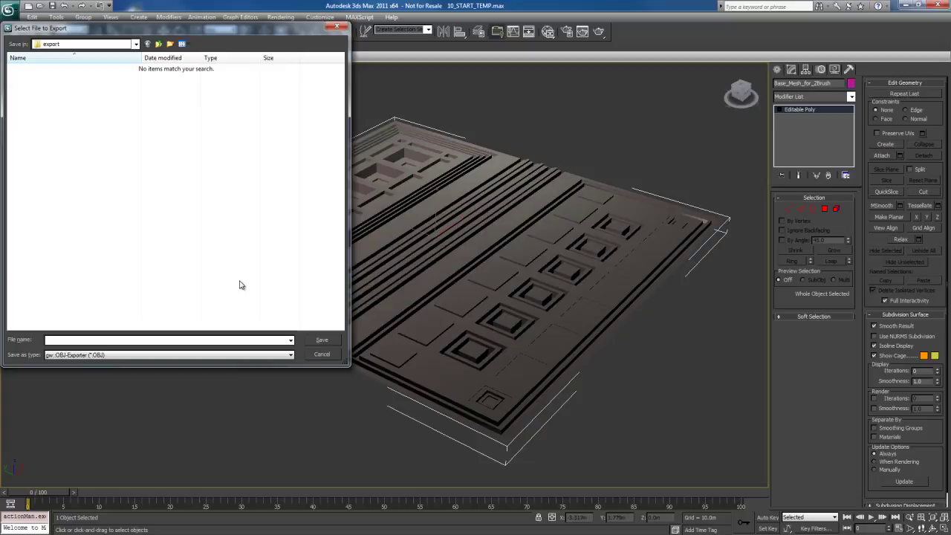
{"action": "type", "text": "panel_01"}
{"action": "key", "text": "BackSpace"}
{"action": "key", "text": "BackSpace"}
{"action": "key", "text": "BackSpace"}
{"action": "key", "text": "BackSpace"}
{"action": "key", "text": "BackSpace"}
{"action": "key", "text": "BackSpace"}
{"action": "key", "text": "BackSpace"}
{"action": "key", "text": "BackSpace"}
Name the OBJ file panel_front_3dsMax, export it with the ZBrush preset, and close the export report
{"action": "type", "text": "panel_front_3dsMax"}
{"action": "key", "text": "Return"}
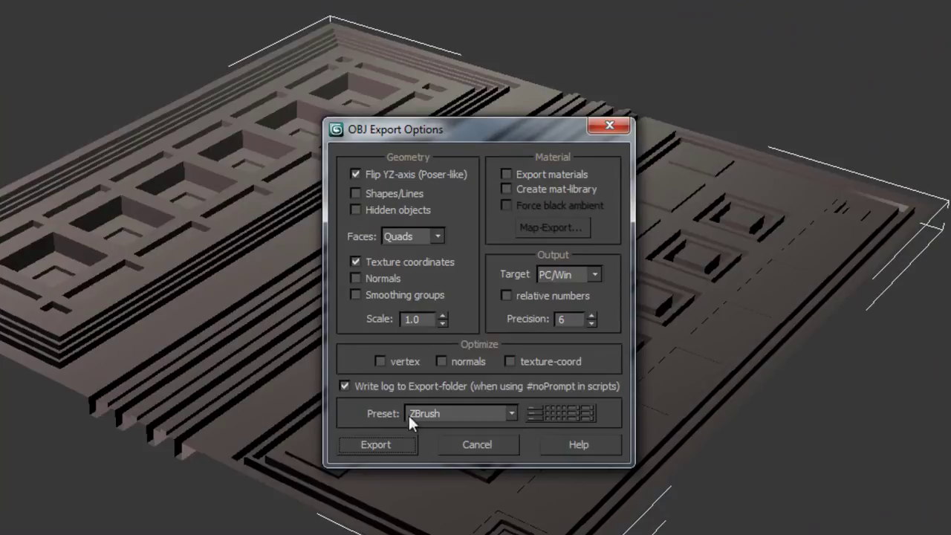
{"action": "left_click", "coordinate": [512, 414]}
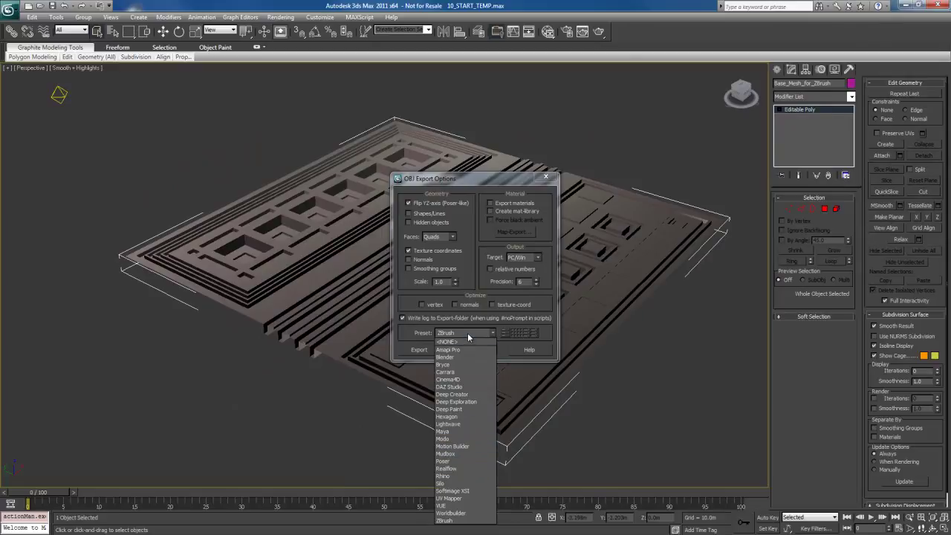
{"action": "left_click", "coordinate": [414, 339]}
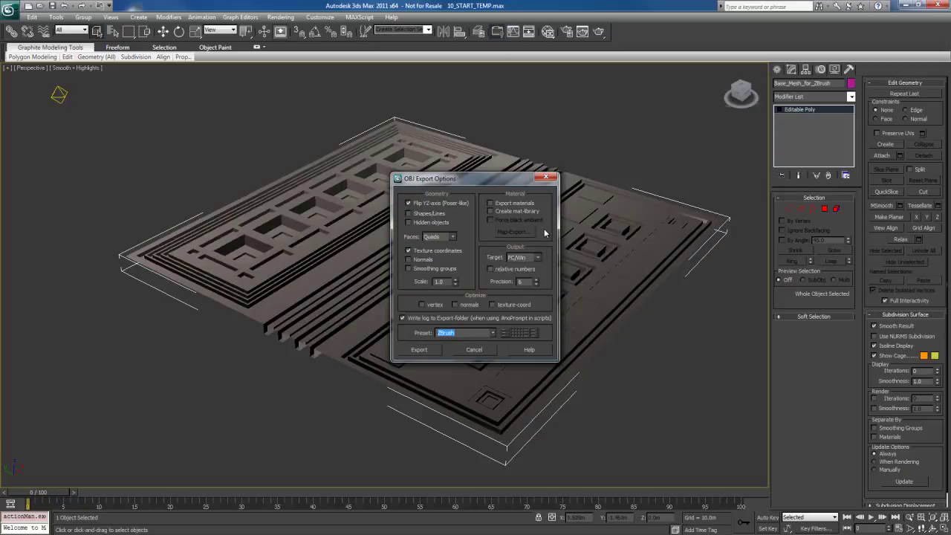
{"action": "left_click", "coordinate": [430, 352]}
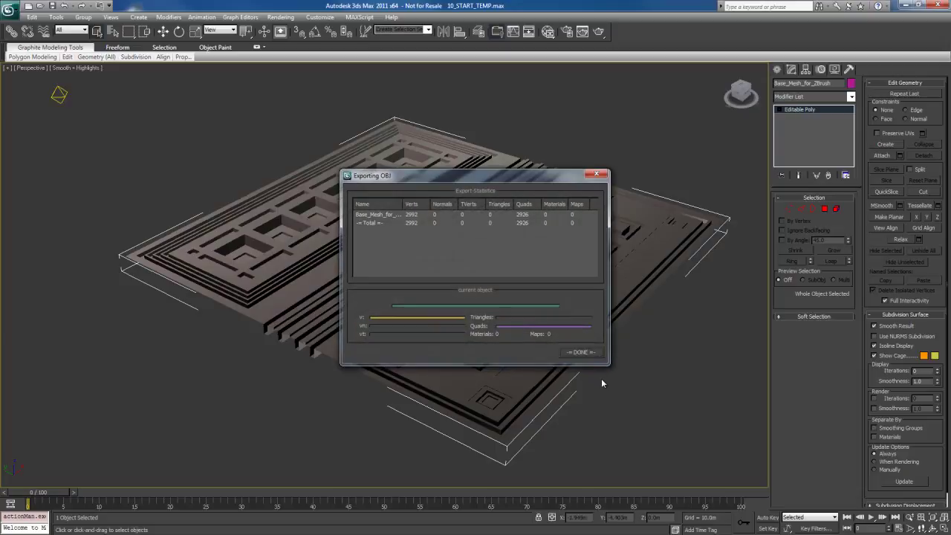
{"action": "left_click", "coordinate": [582, 354]}
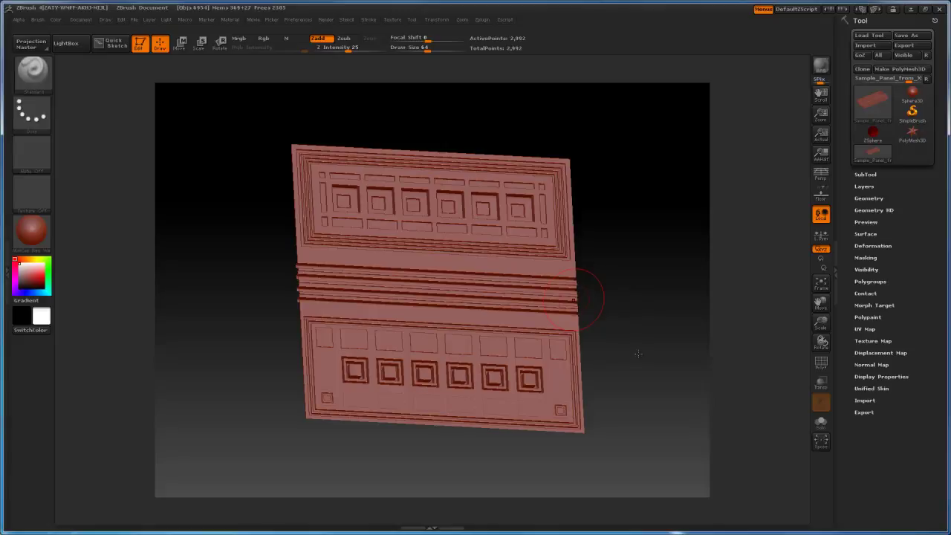
Switch to ZBrush and divide the panel mesh's geometry up to subdivision level 5
{"action": "left_click_drag", "start_coordinate": [653, 325], "coordinate": [683, 312]}
{"action": "left_click", "coordinate": [868, 199]}
{"action": "left_click", "coordinate": [868, 247]}
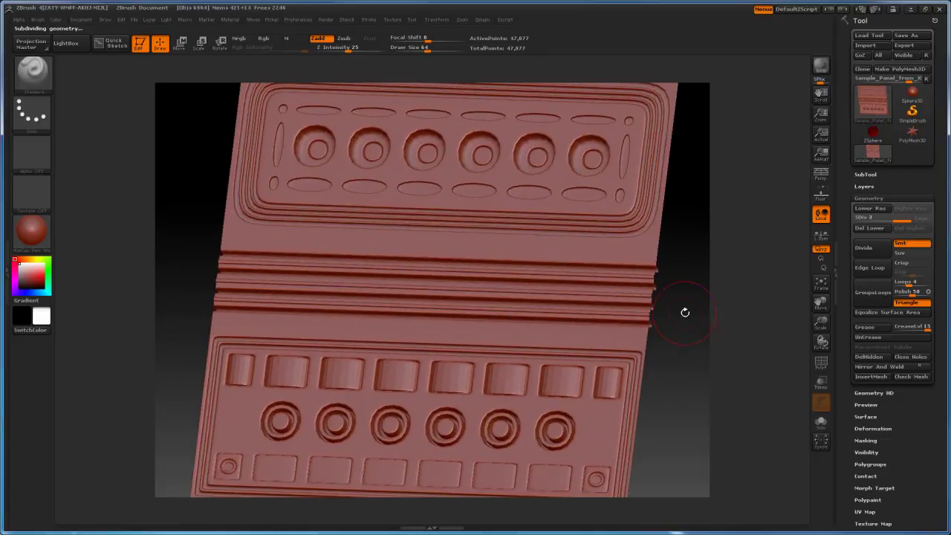
{"action": "key", "text": "shift+f"}
{"action": "key", "text": "shift+f"}
{"action": "left_click", "coordinate": [872, 249]}
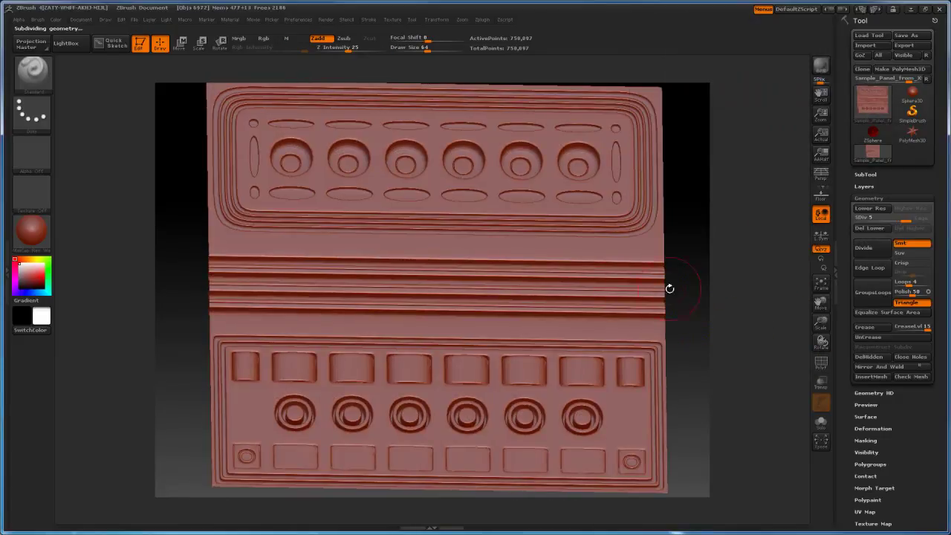
Divide the panel mesh to subdivision level 5 and frame the middle band of ribs
{"action": "key", "text": "ctrl+d"}
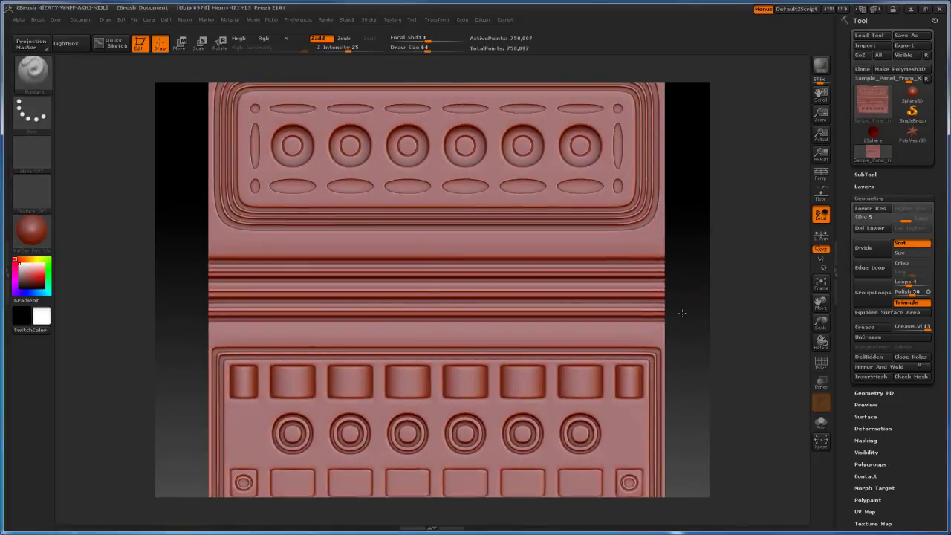
{"action": "key", "text": "f"}
{"action": "left_click_drag", "start_coordinate": [677, 314], "coordinate": [695, 270], "text": "alt"}
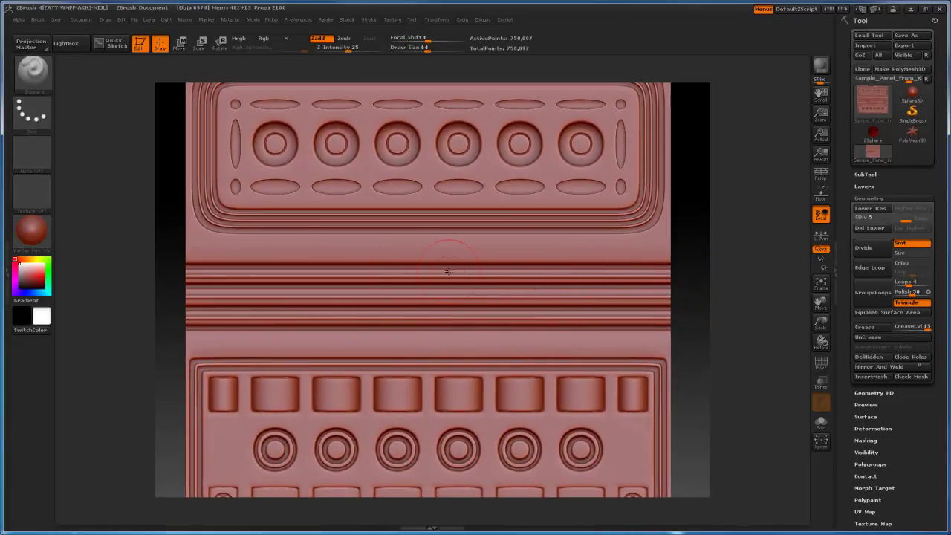
Choose the Blob brush for sculpting and set it to Zsub with a Z Intensity of 9
{"action": "left_click", "coordinate": [34, 71]}
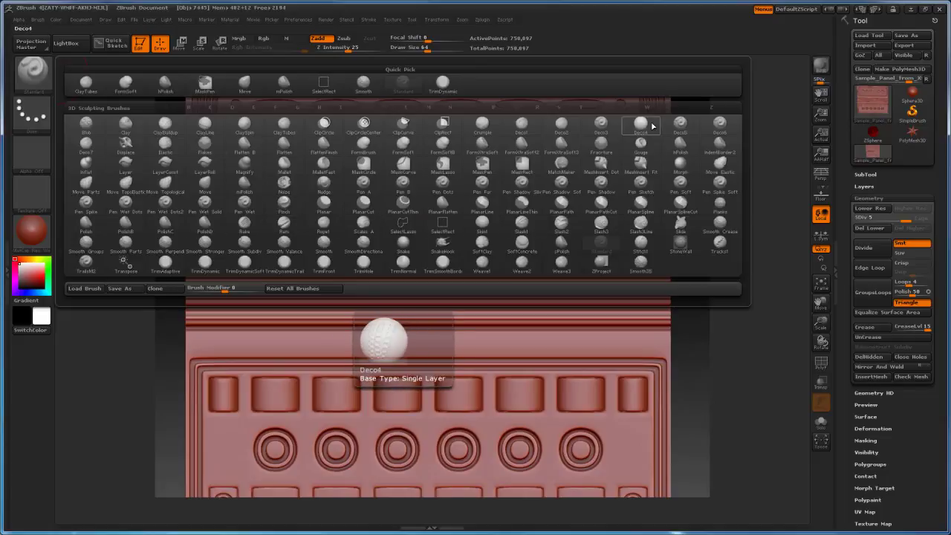
{"action": "left_click", "coordinate": [86, 125]}
{"action": "left_click_drag", "start_coordinate": [342, 274], "coordinate": [468, 271]}
{"action": "key", "text": "ctrl+z"}
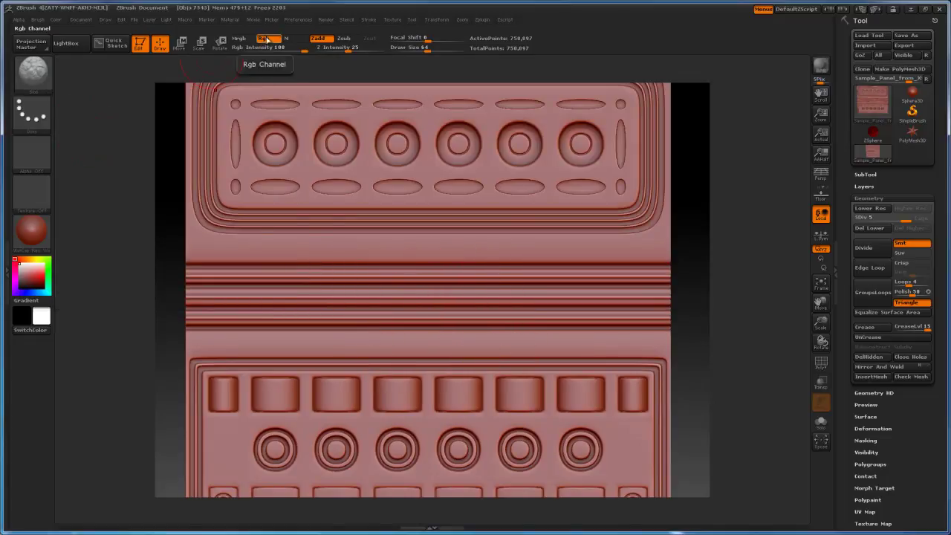
{"action": "left_click", "coordinate": [344, 38]}
{"action": "type", "text": "9"}
{"action": "key", "text": "Return"}
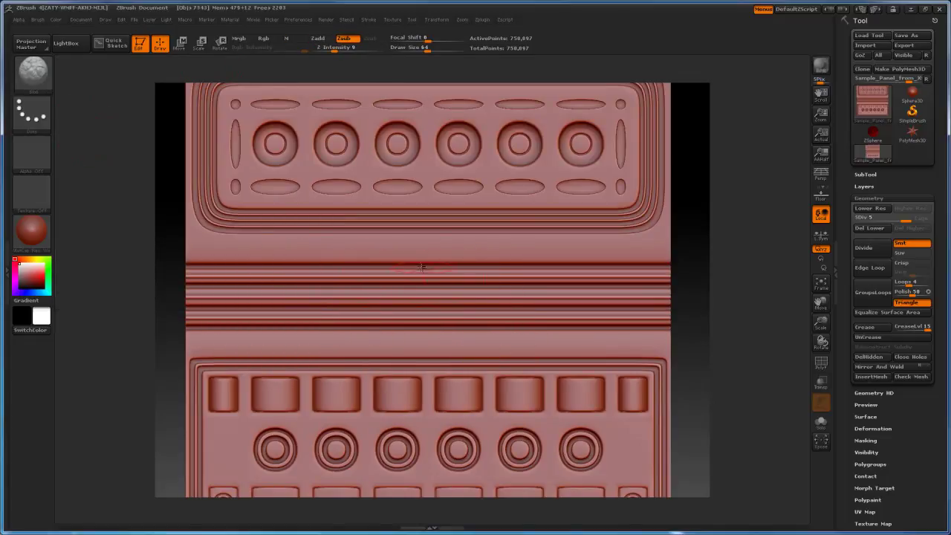
Carve a test dent into the uppermost middle rib with the Blob brush, undoing the unwanted strokes
{"action": "left_click_drag", "start_coordinate": [386, 272], "coordinate": [501, 288]}
{"action": "key", "text": "ctrl+z"}
{"action": "left_click_drag", "start_coordinate": [689, 279], "coordinate": [643, 289]}
{"action": "left_click_drag", "start_coordinate": [377, 266], "coordinate": [462, 281]}
{"action": "key", "text": "ctrl+z"}
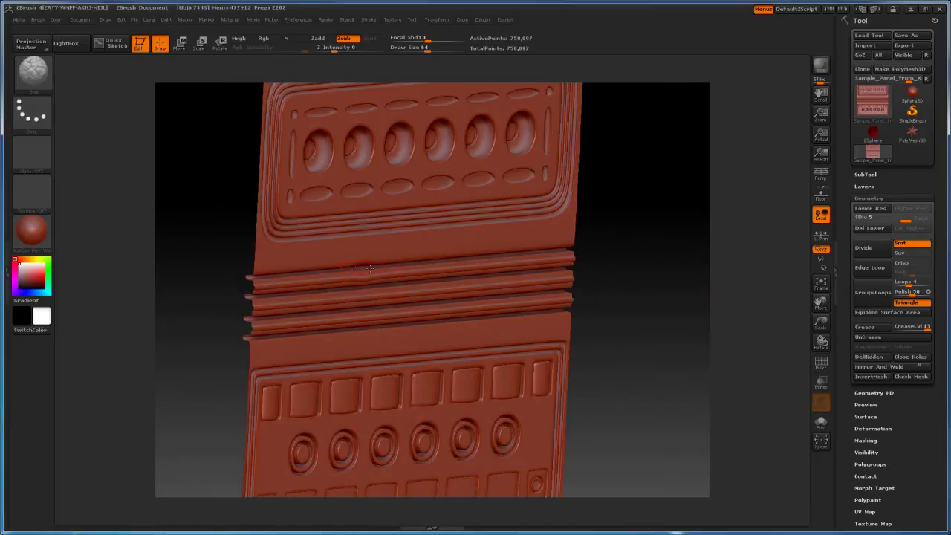
{"action": "left_click_drag", "start_coordinate": [610, 276], "coordinate": [646, 274]}
{"action": "left_click_drag", "start_coordinate": [696, 250], "coordinate": [683, 256], "text": "shift"}
{"action": "left_click_drag", "start_coordinate": [452, 376], "coordinate": [485, 388]}
{"action": "key", "text": "ctrl+z"}
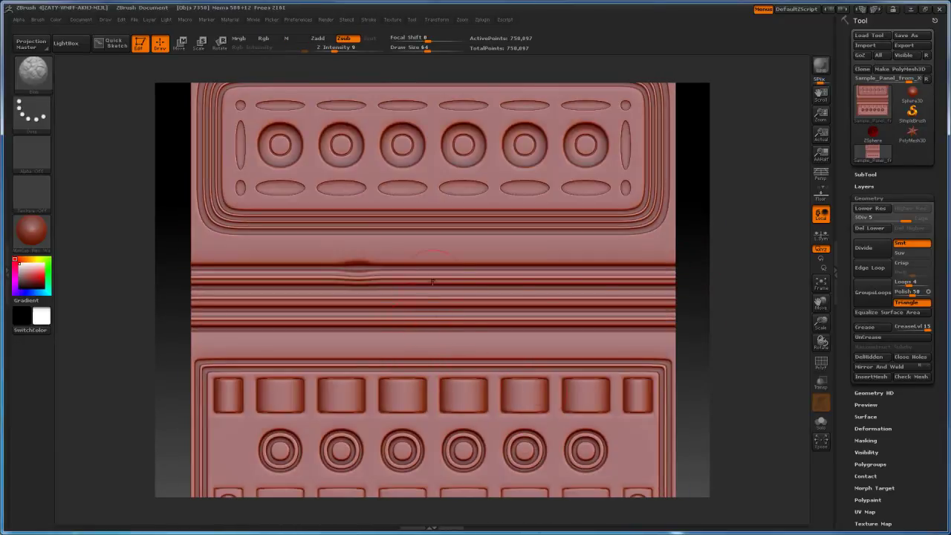
Lower the Blob brush's Z Intensity to 2 and wear down the edges of the middle ribs
{"action": "key", "text": "space"}
{"action": "left_click", "coordinate": [407, 326]}
{"action": "type", "text": "2"}
{"action": "key", "text": "Return"}
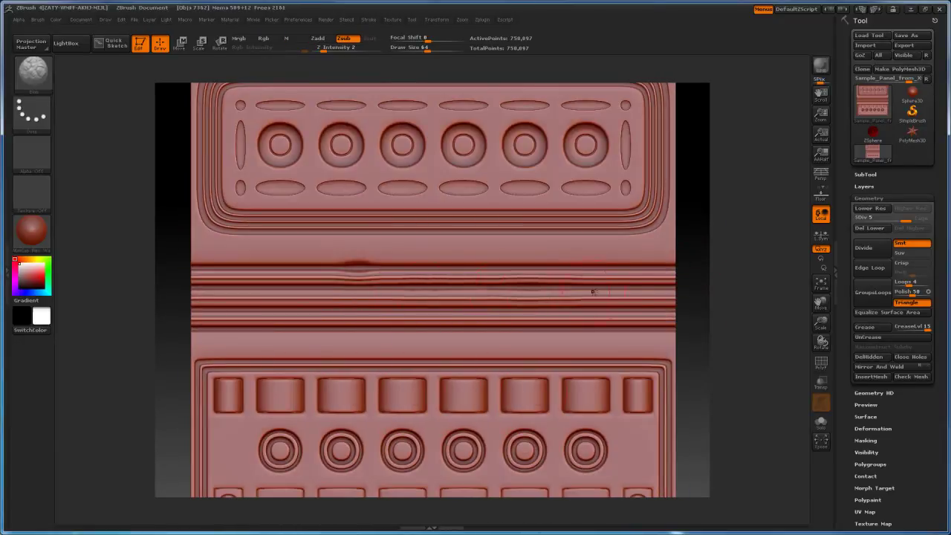
Switch to the Rake brush in Zsub with Z Intensity 9 and scratch grain lines across the middle ribs
{"action": "left_click", "coordinate": [33, 72]}
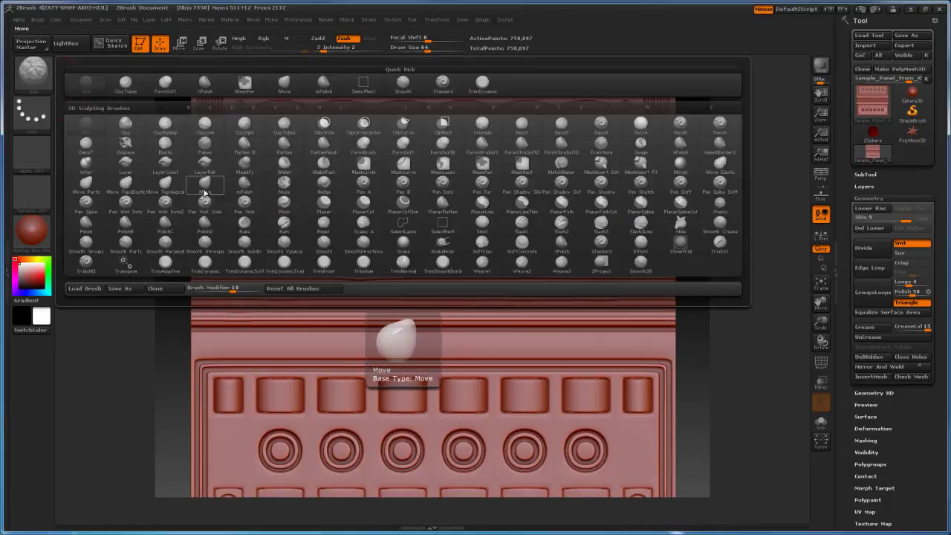
{"action": "left_click", "coordinate": [283, 223]}
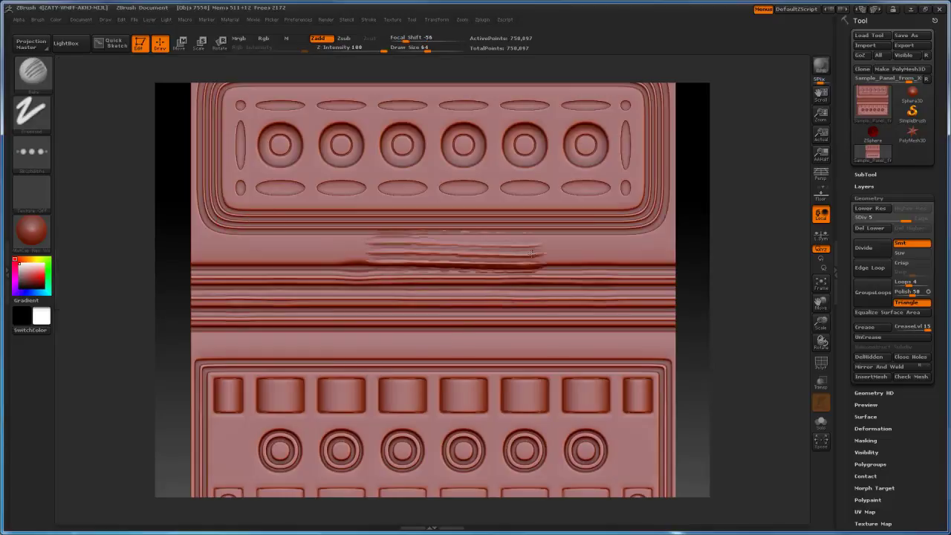
{"action": "left_click", "coordinate": [343, 41]}
{"action": "left_click_drag", "start_coordinate": [383, 50], "coordinate": [335, 50]}
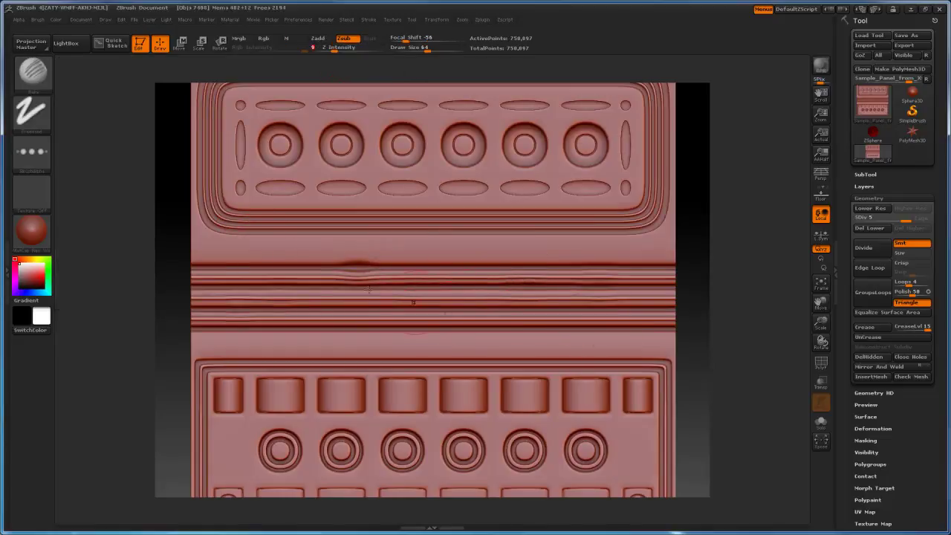
{"action": "left_click_drag", "start_coordinate": [428, 272], "coordinate": [547, 285]}
{"action": "left_click_drag", "start_coordinate": [303, 169], "coordinate": [319, 164]}
{"action": "key", "text": "ctrl+z"}
Reduce the Rake's Z Intensity to 2 and add fine grain to the flat bands beside the ribs, using Draw Sizes 14 and 37
{"action": "left_click_drag", "start_coordinate": [334, 50], "coordinate": [323, 50]}
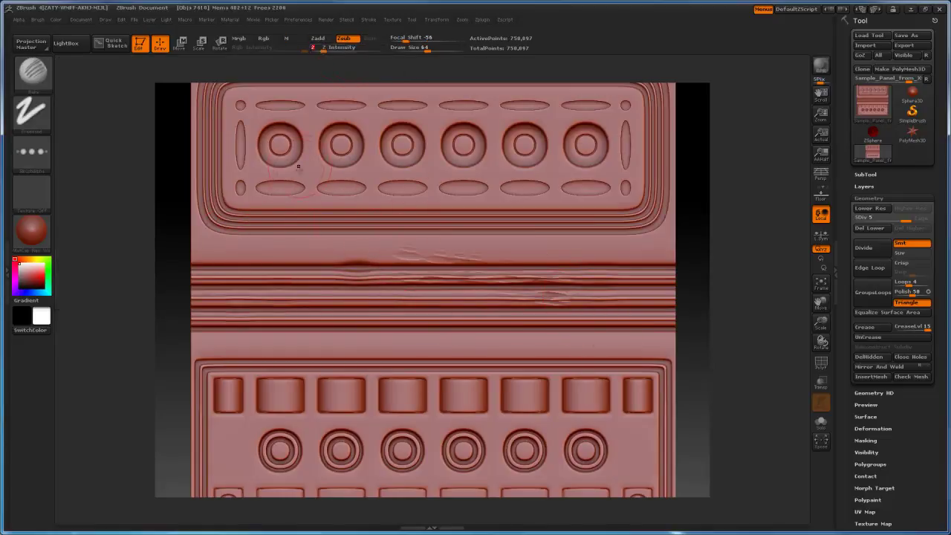
{"action": "left_click_drag", "start_coordinate": [220, 248], "coordinate": [407, 248]}
{"action": "key", "text": "space"}
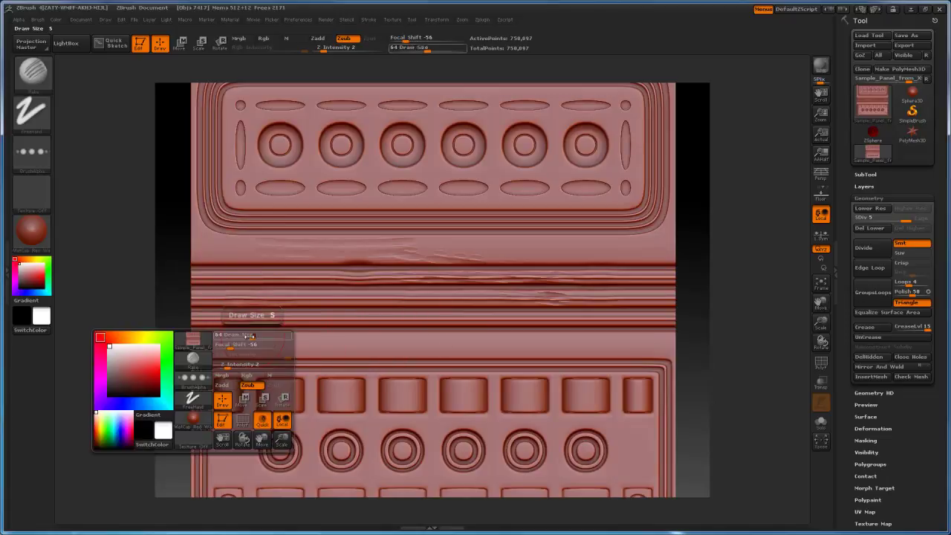
{"action": "left_click_drag", "start_coordinate": [244, 338], "coordinate": [209, 335]}
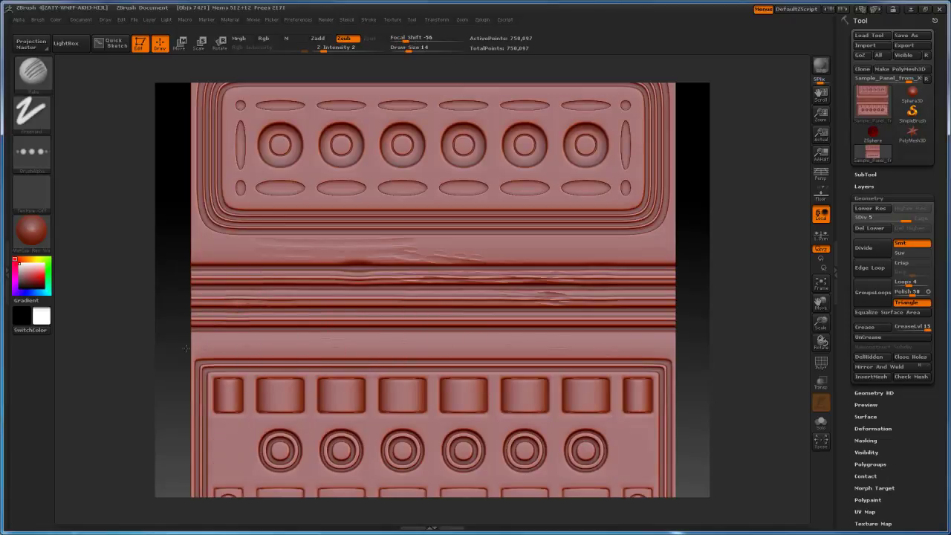
{"action": "key", "text": "space"}
{"action": "left_click_drag", "start_coordinate": [502, 256], "coordinate": [520, 248]}
Choose the SoftConcrete brush and set it to Zsub with Z Intensity 3 and Draw Size 61
{"action": "left_click", "coordinate": [32, 74]}
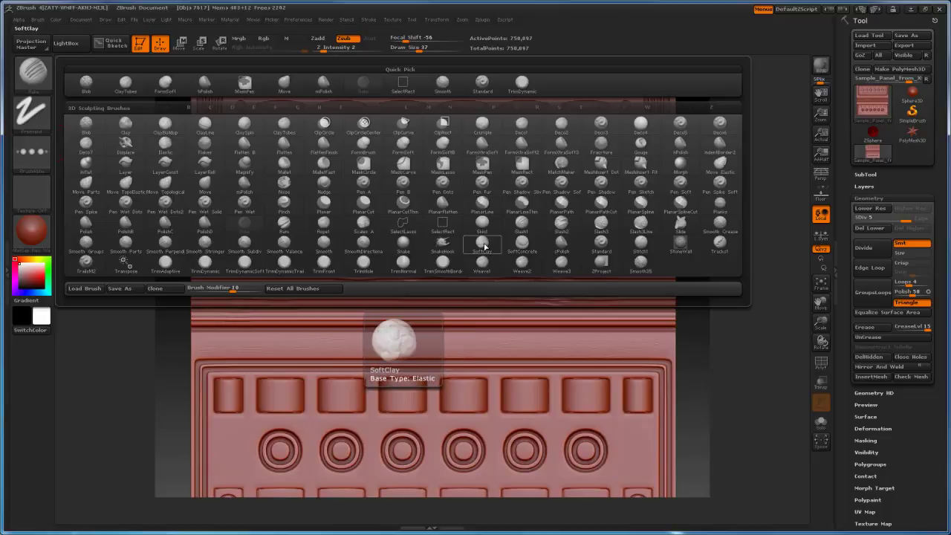
{"action": "left_click", "coordinate": [524, 249]}
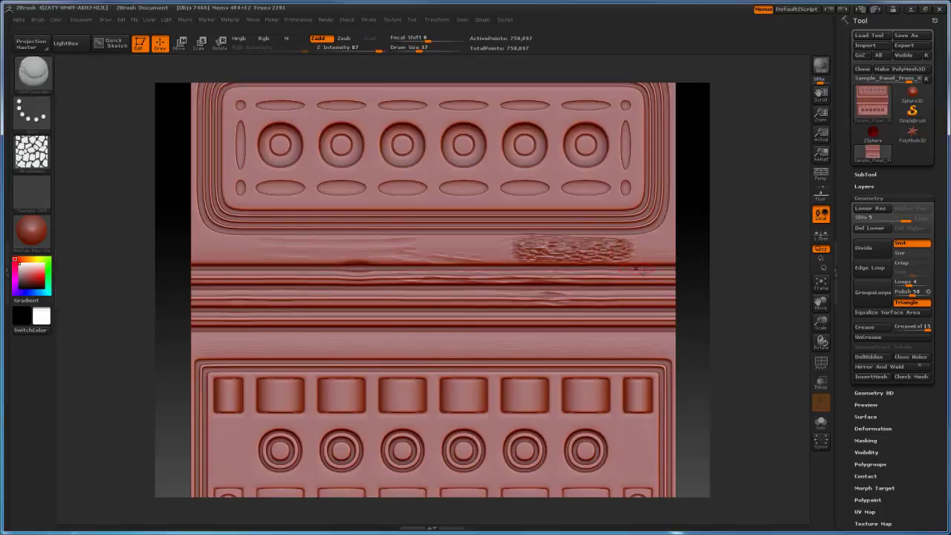
{"action": "key", "text": "s"}
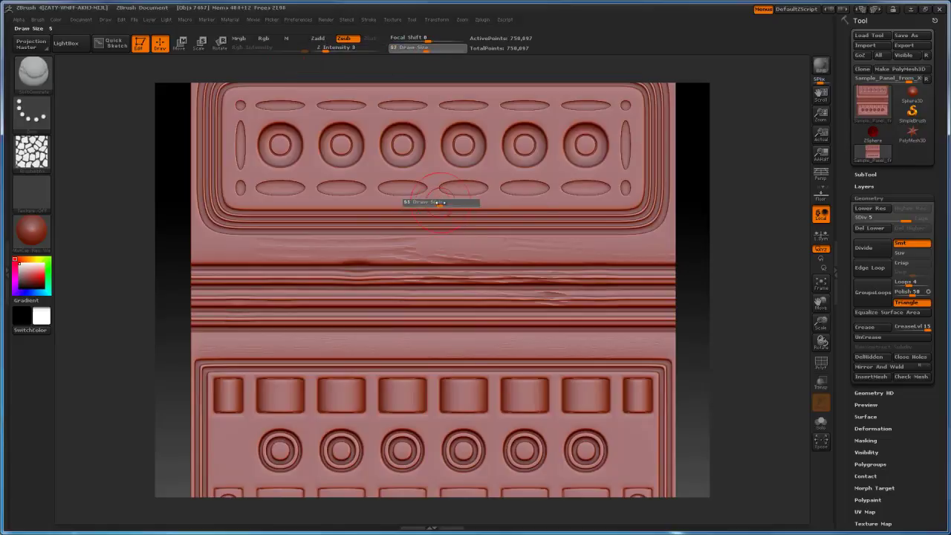
{"action": "left_click_drag", "start_coordinate": [434, 203], "coordinate": [441, 203]}
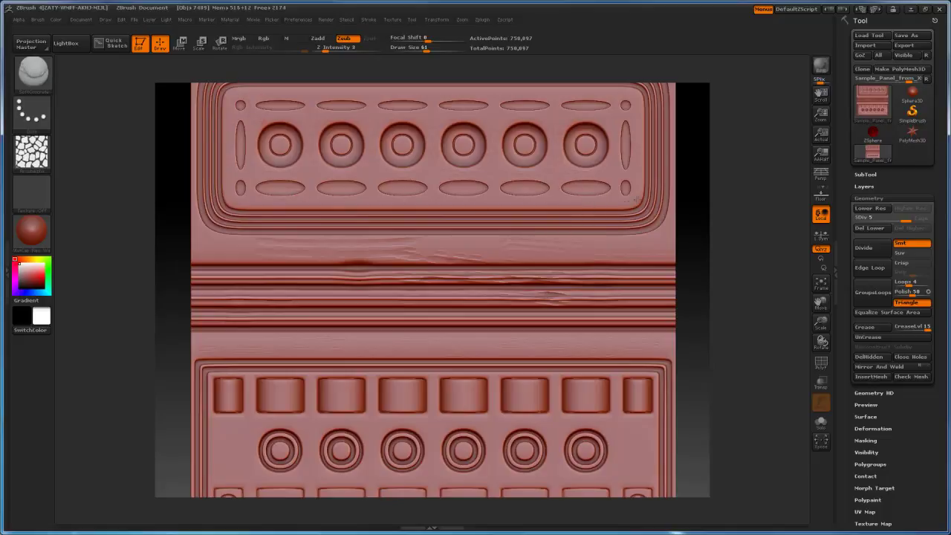
Brush subtle SoftConcrete surface texture over the upper panel and the flat band above the middle ribs
{"action": "left_click_drag", "start_coordinate": [695, 179], "coordinate": [656, 235], "text": "alt"}
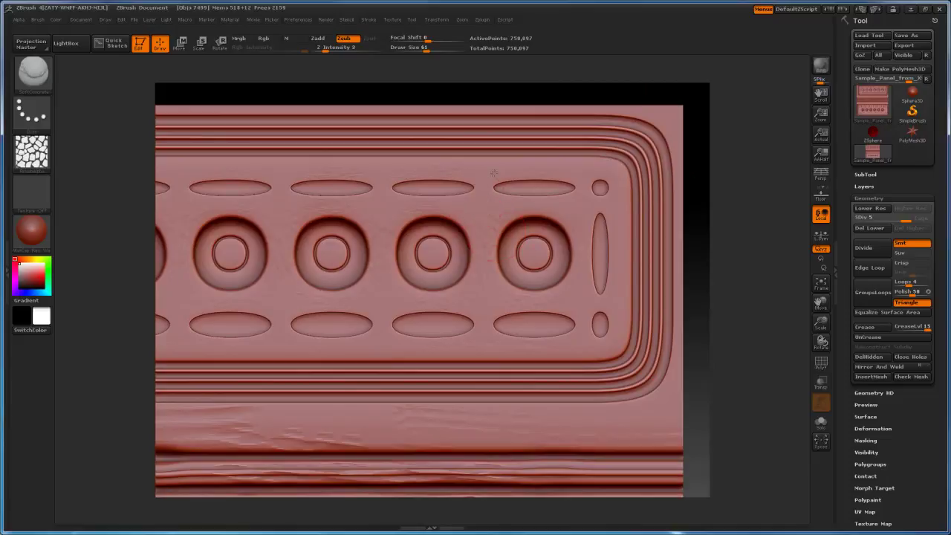
{"action": "left_click_drag", "start_coordinate": [694, 290], "coordinate": [692, 183], "text": "alt"}
{"action": "left_click_drag", "start_coordinate": [692, 183], "coordinate": [667, 183]}
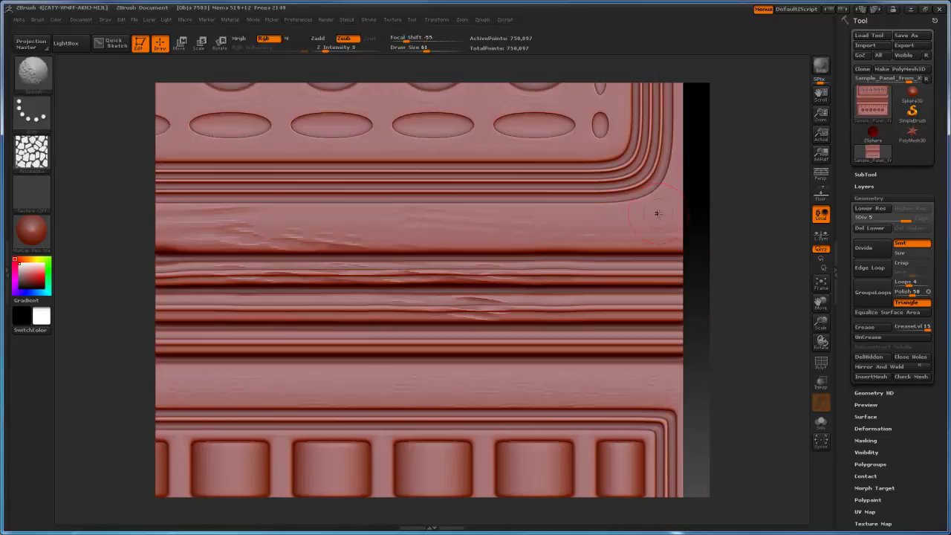
{"action": "left_click_drag", "start_coordinate": [696, 438], "coordinate": [706, 151], "text": "alt"}
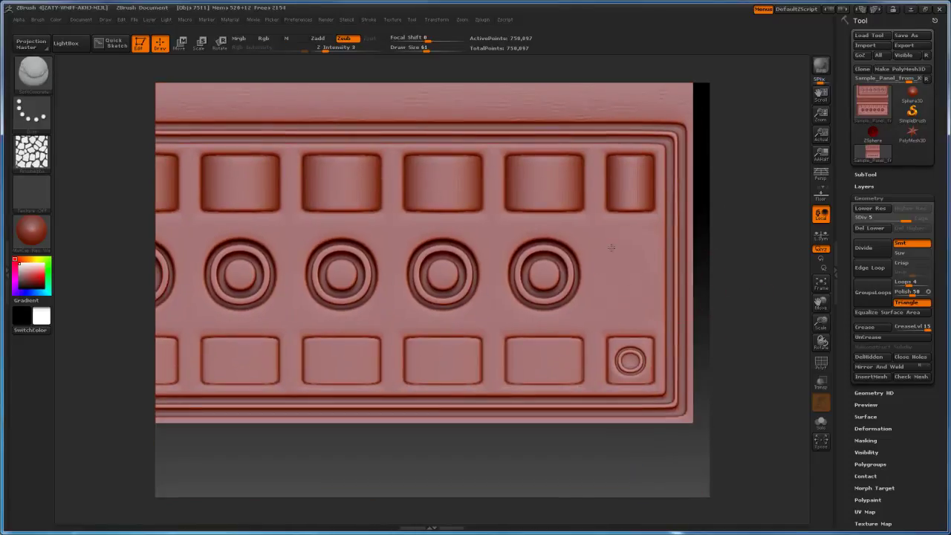
Set the SoftConcrete brush to Draw Size 51 and Z Intensity 4, and texture the lower panel across its width
{"action": "key", "text": "s"}
{"action": "mouse_move", "coordinate": [613, 257]}
{"action": "left_mouse_down"}
{"action": "mouse_move", "coordinate": [640, 257]}
{"action": "mouse_move", "coordinate": [589, 258]}
{"action": "left_mouse_up"}
{"action": "key", "text": "s"}
{"action": "left_click", "coordinate": [334, 50]}
{"action": "left_click_drag", "start_coordinate": [367, 447], "coordinate": [514, 453], "text": "alt"}
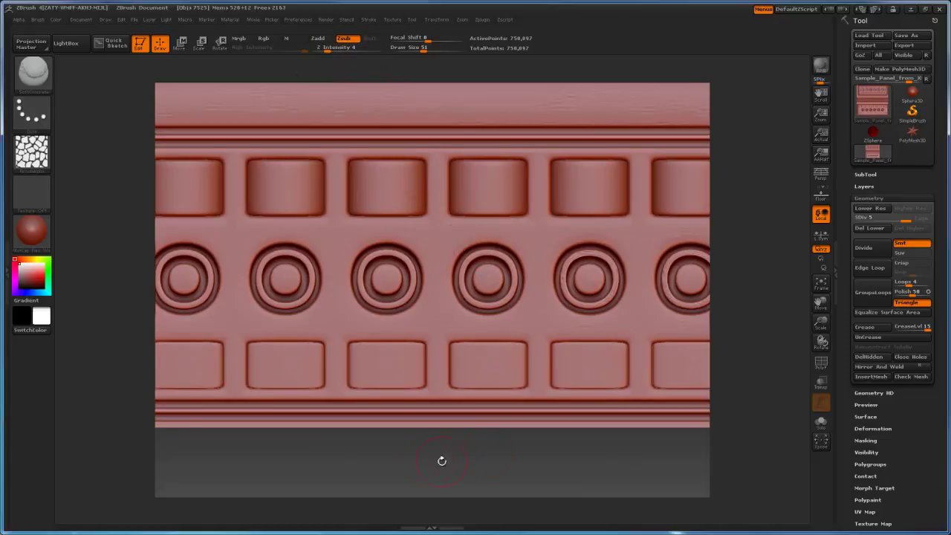
{"action": "left_click_drag", "start_coordinate": [441, 460], "coordinate": [483, 453], "text": "alt"}
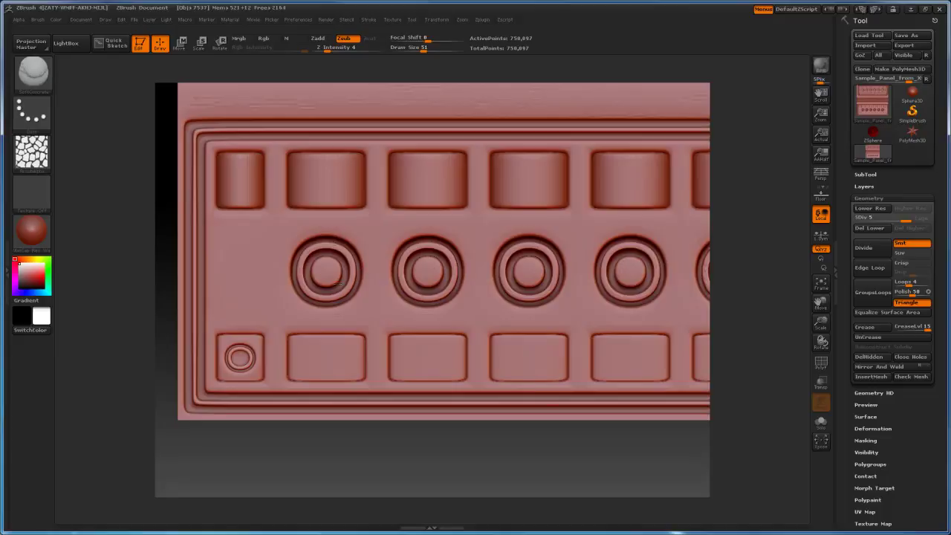
{"action": "mouse_move", "coordinate": [470, 457]}
{"action": "left_mouse_down", "text": "alt"}
{"action": "mouse_move", "coordinate": [525, 457]}
{"action": "mouse_move", "coordinate": [366, 452]}
{"action": "mouse_move", "coordinate": [464, 459]}
{"action": "left_mouse_up", "text": "alt"}
Choose the Fracture brush in Zsub with Z Intensity 9 and Draw Size 28, and angle the view onto the upper panel
{"action": "left_click_drag", "start_coordinate": [567, 494], "coordinate": [528, 424], "text": "alt"}
{"action": "left_click_drag", "start_coordinate": [682, 127], "coordinate": [688, 284], "text": "alt"}
{"action": "left_click", "coordinate": [32, 72]}
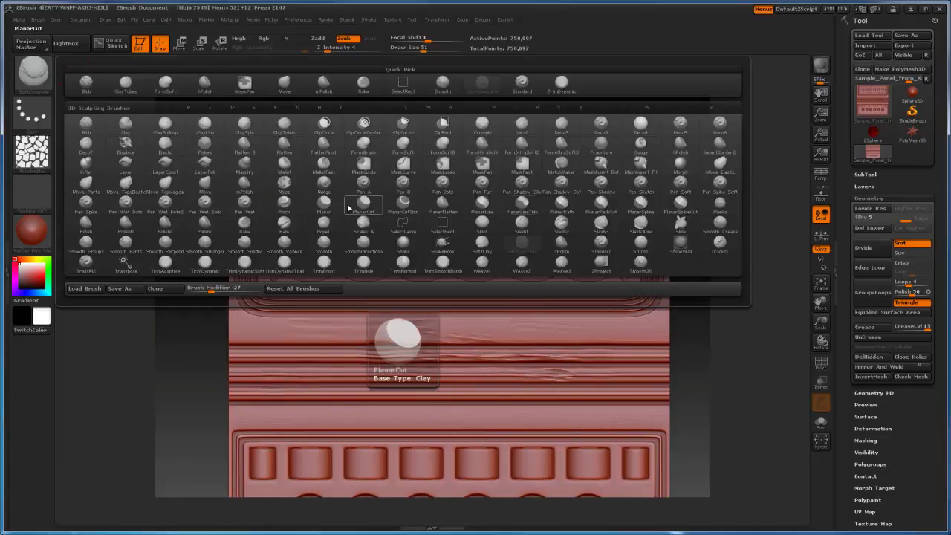
{"action": "left_click", "coordinate": [610, 147]}
{"action": "mouse_move", "coordinate": [583, 126]}
{"action": "left_mouse_down"}
{"action": "mouse_move", "coordinate": [607, 110]}
{"action": "mouse_move", "coordinate": [628, 268]}
{"action": "left_mouse_up"}
{"action": "key", "text": "s"}
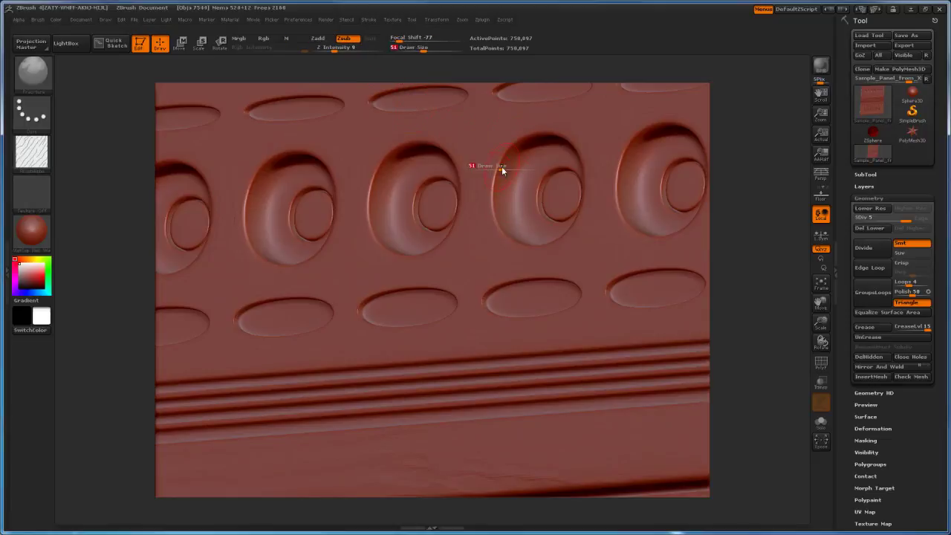
Carve fine cracks with the Fracture brush in and around the upper panel's round recesses
{"action": "right_click_drag", "start_coordinate": [579, 225], "coordinate": [700, 214]}
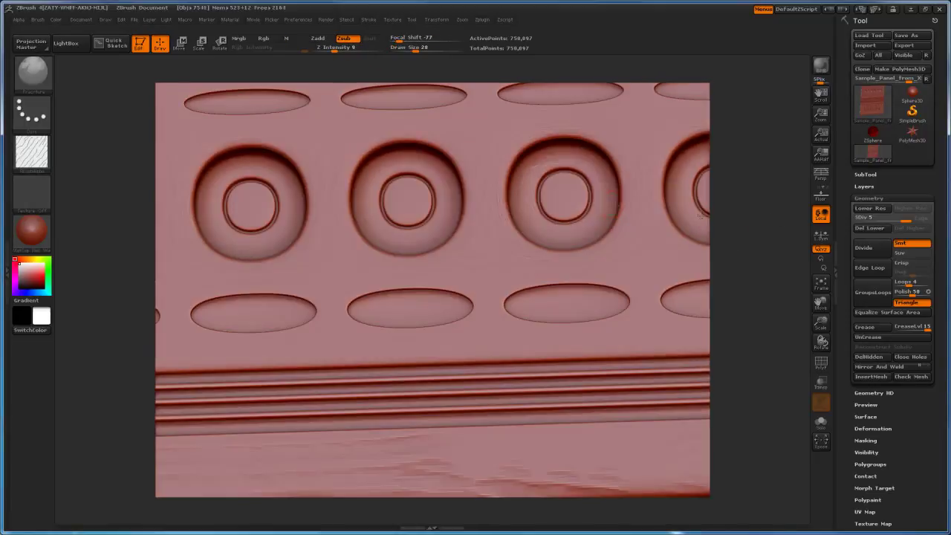
{"action": "right_click_drag", "start_coordinate": [538, 232], "coordinate": [753, 215]}
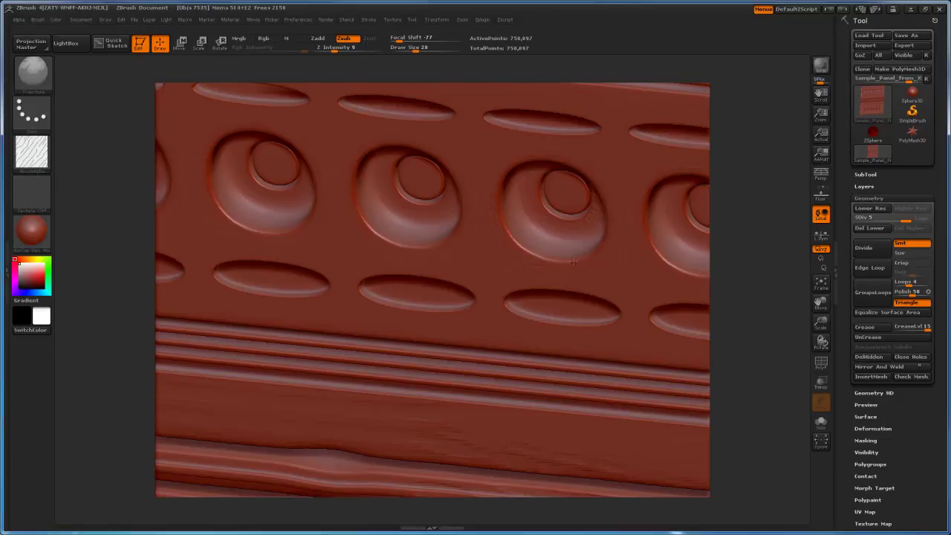
{"action": "right_click_drag", "start_coordinate": [573, 260], "coordinate": [549, 173]}
{"action": "right_click_drag", "start_coordinate": [592, 232], "coordinate": [593, 343]}
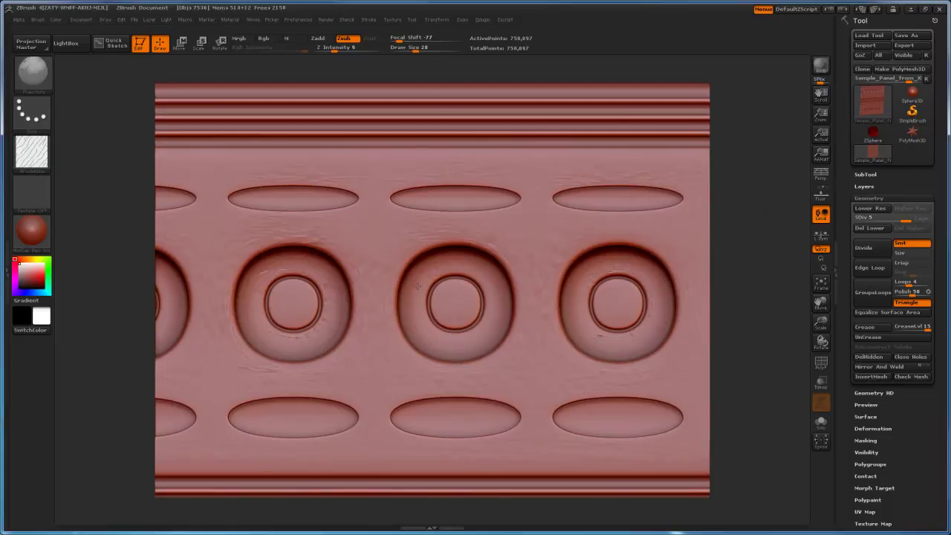
Extend the Fracture detailing along the upper panel's oval recesses and the small recesses at its end
{"action": "right_click_drag", "start_coordinate": [211, 352], "coordinate": [482, 366], "text": "alt"}
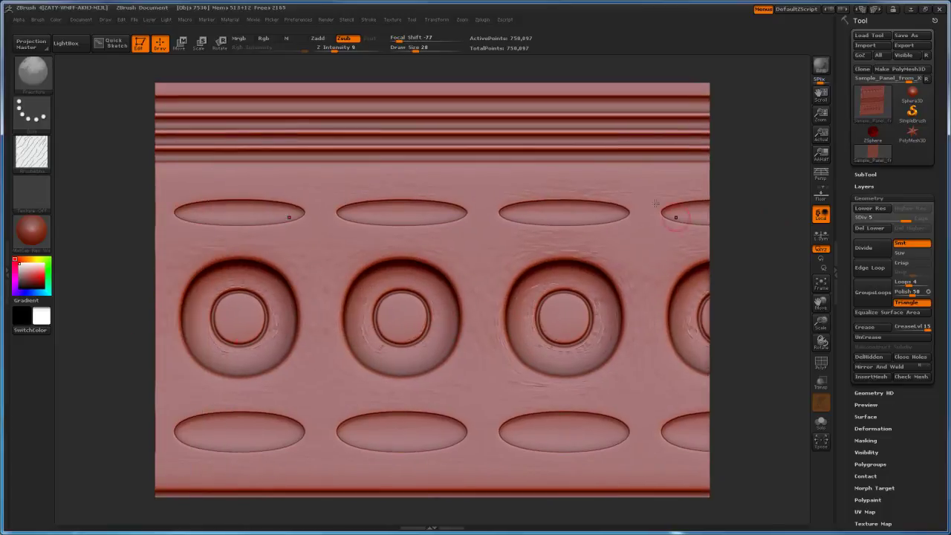
{"action": "right_click_drag", "start_coordinate": [675, 216], "coordinate": [535, 245], "text": "ctrl"}
{"action": "right_click_drag", "start_coordinate": [759, 302], "coordinate": [526, 242], "text": "alt"}
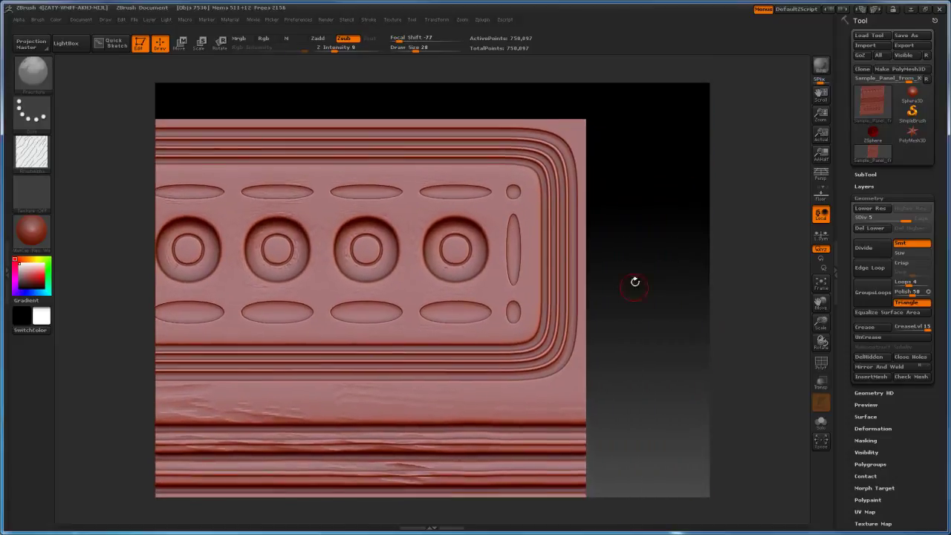
{"action": "right_click_drag", "start_coordinate": [634, 280], "coordinate": [533, 235], "text": "ctrl"}
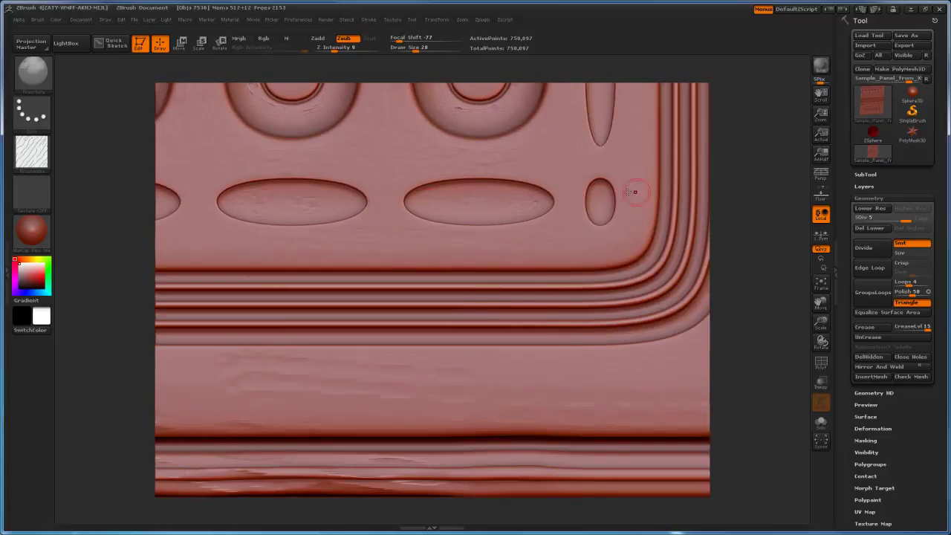
{"action": "right_click_drag", "start_coordinate": [744, 229], "coordinate": [743, 403], "text": "alt"}
{"action": "right_click_drag", "start_coordinate": [701, 246], "coordinate": [694, 325], "text": "alt"}
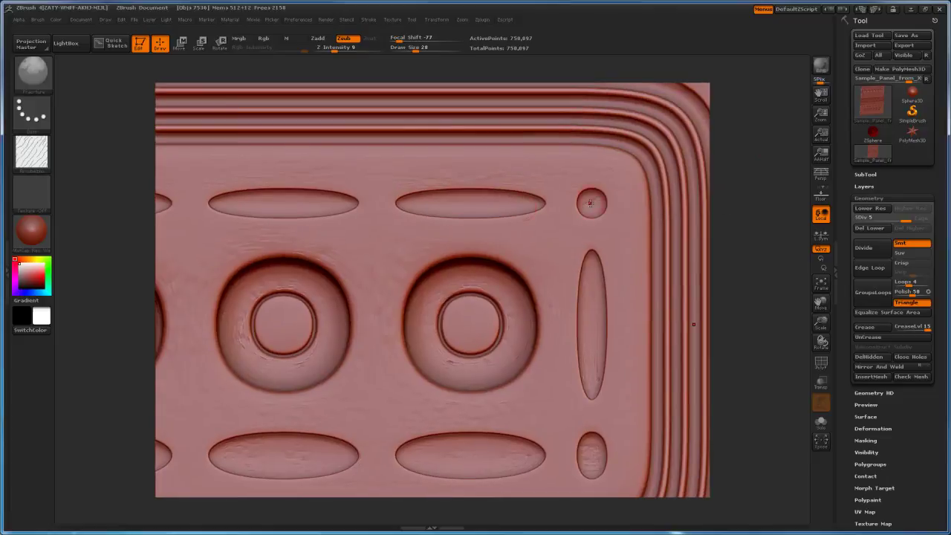
Carve Fracture cracks into the centre discs of the lower panel's ring ornaments
{"action": "right_click_drag", "start_coordinate": [763, 283], "coordinate": [684, 278], "text": "ctrl"}
{"action": "right_click_drag", "start_coordinate": [685, 278], "coordinate": [740, 185], "text": "alt"}
{"action": "right_click_drag", "start_coordinate": [741, 323], "coordinate": [669, 161], "text": "ctrl"}
{"action": "right_click_drag", "start_coordinate": [668, 161], "coordinate": [744, 391], "text": "ctrl"}
{"action": "right_click_drag", "start_coordinate": [745, 390], "coordinate": [691, 206], "text": "alt"}
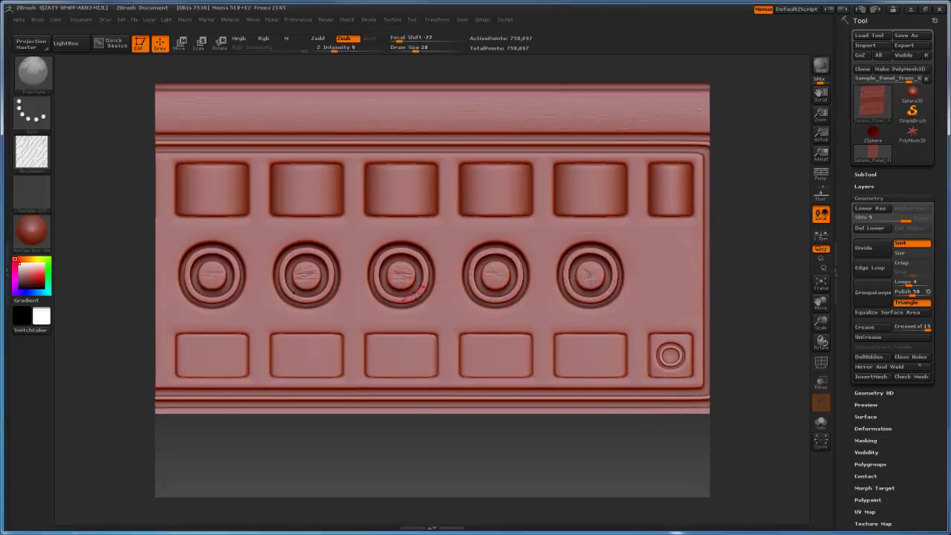
{"action": "mouse_move", "coordinate": [740, 275]}
{"action": "right_mouse_down", "text": "ctrl"}
{"action": "mouse_move", "coordinate": [580, 223]}
{"action": "mouse_move", "coordinate": [483, 286]}
{"action": "right_mouse_up", "text": "ctrl"}
{"action": "key", "text": "shift"}
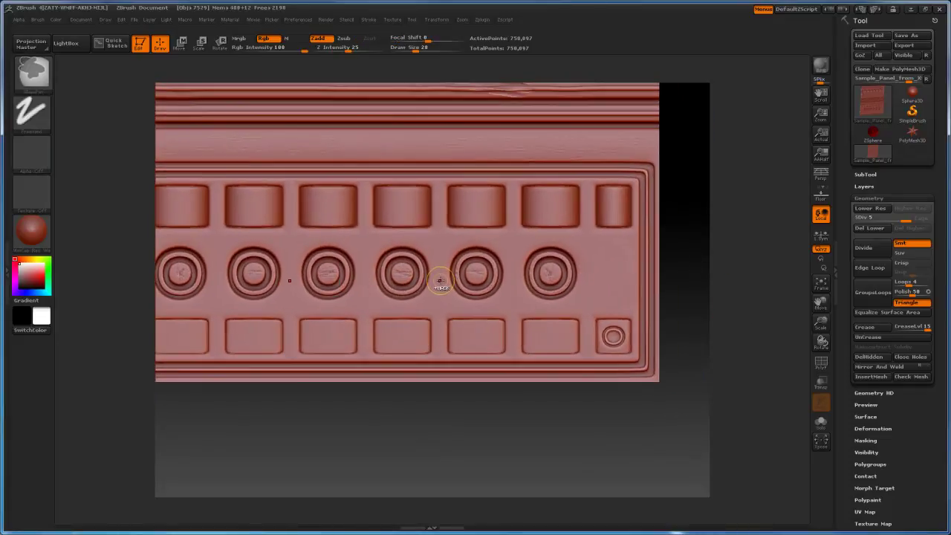
{"action": "right_click_drag", "start_coordinate": [572, 286], "coordinate": [616, 309], "text": "ctrl"}
{"action": "right_click_drag", "start_coordinate": [678, 186], "coordinate": [583, 378], "text": "alt"}
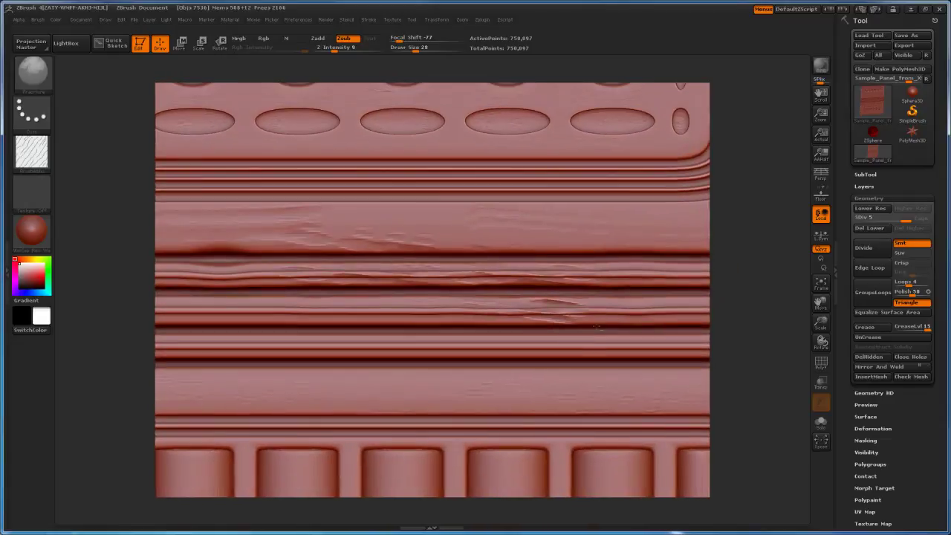
Choose a Slash brush and divide the panel mesh to subdivision level 6
{"action": "right_click_drag", "start_coordinate": [656, 141], "coordinate": [516, 288], "text": "alt"}
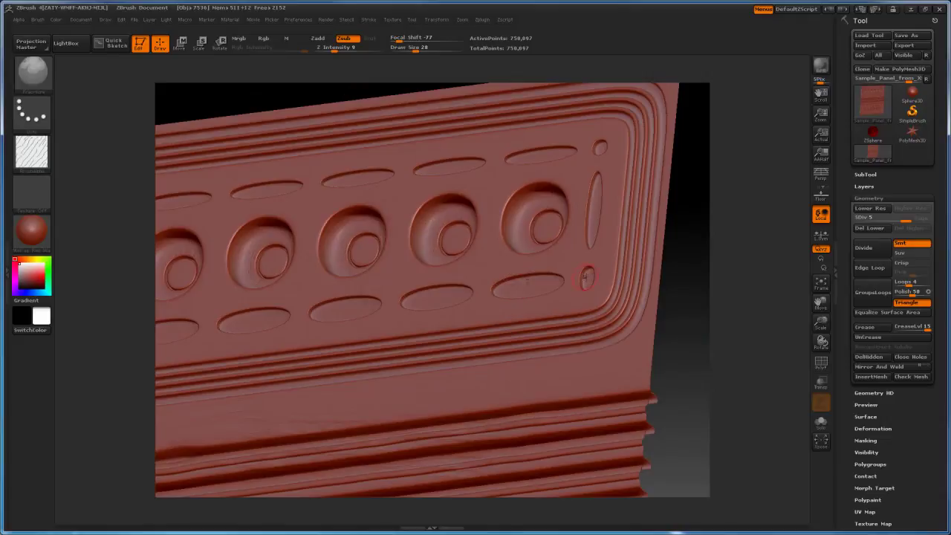
{"action": "mouse_move", "coordinate": [585, 277]}
{"action": "right_mouse_down", "text": "shift"}
{"action": "mouse_move", "coordinate": [730, 301]}
{"action": "mouse_move", "coordinate": [643, 335]}
{"action": "mouse_move", "coordinate": [652, 255]}
{"action": "right_mouse_up", "text": "shift"}
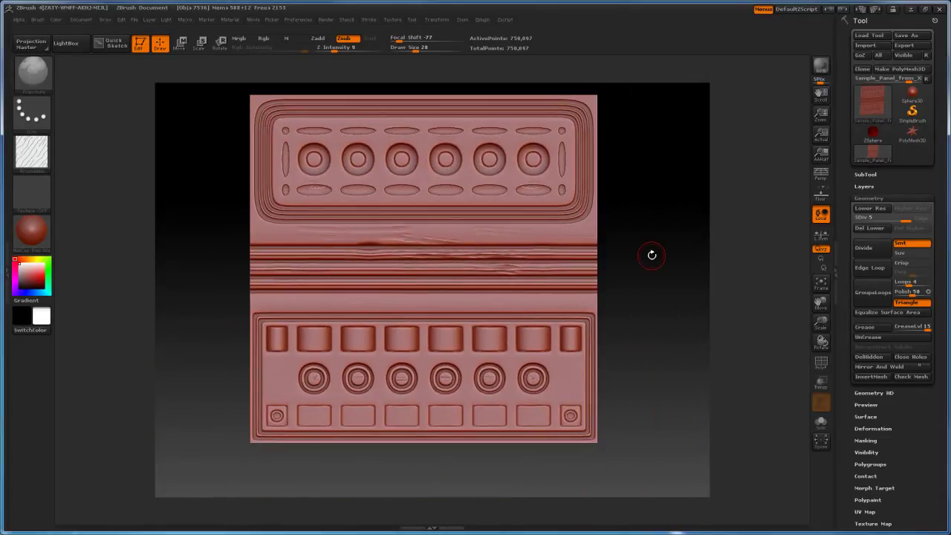
{"action": "left_click", "coordinate": [42, 77]}
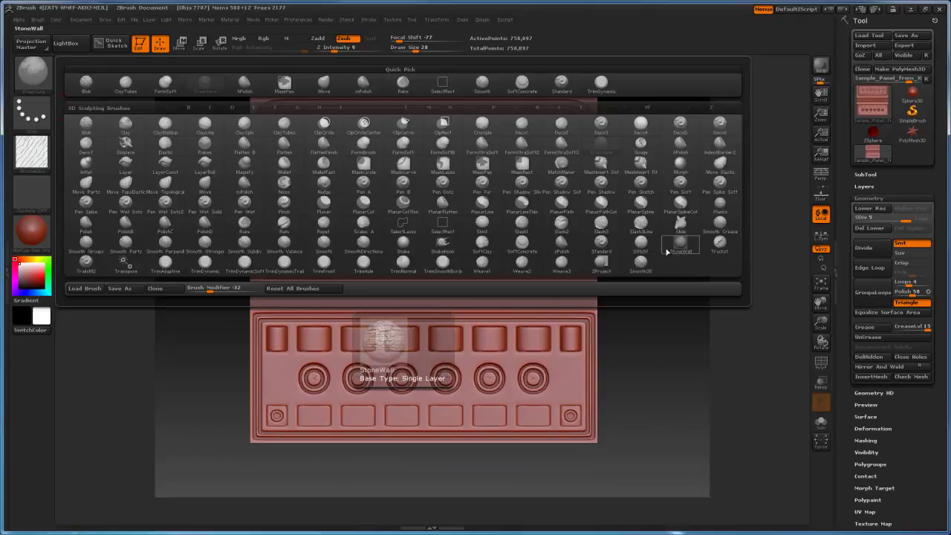
{"action": "left_click", "coordinate": [559, 223]}
{"action": "mouse_move", "coordinate": [618, 277]}
{"action": "left_mouse_down", "text": "alt"}
{"action": "mouse_move", "coordinate": [641, 329]}
{"action": "mouse_move", "coordinate": [641, 287]}
{"action": "left_mouse_up", "text": "alt"}
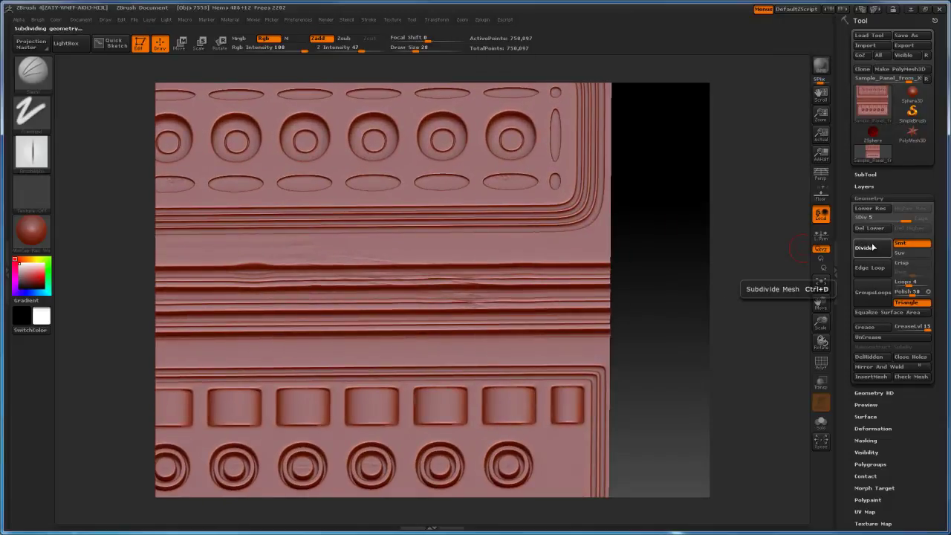
{"action": "left_click", "coordinate": [876, 250]}
{"action": "mouse_move", "coordinate": [874, 104]}
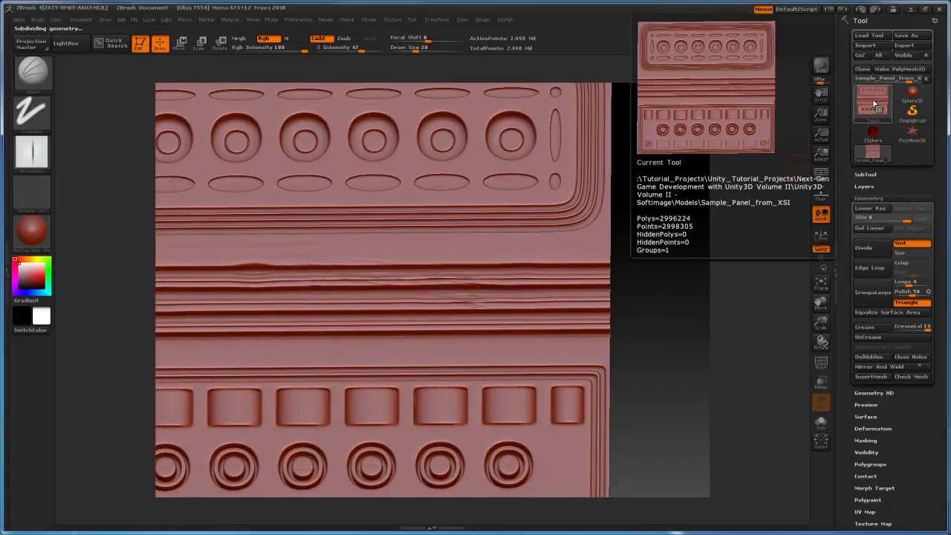
Set the Slash brush's Draw Size to 56
{"action": "left_click_drag", "start_coordinate": [640, 393], "coordinate": [638, 376]}
{"action": "key", "text": "s"}
{"action": "left_click", "coordinate": [487, 275]}
Try diagonal Slash strokes across the middle mouldings at Z Intensity 47 and undo them
{"action": "left_click_drag", "start_coordinate": [479, 272], "coordinate": [425, 347]}
{"action": "key", "text": "ctrl+z"}
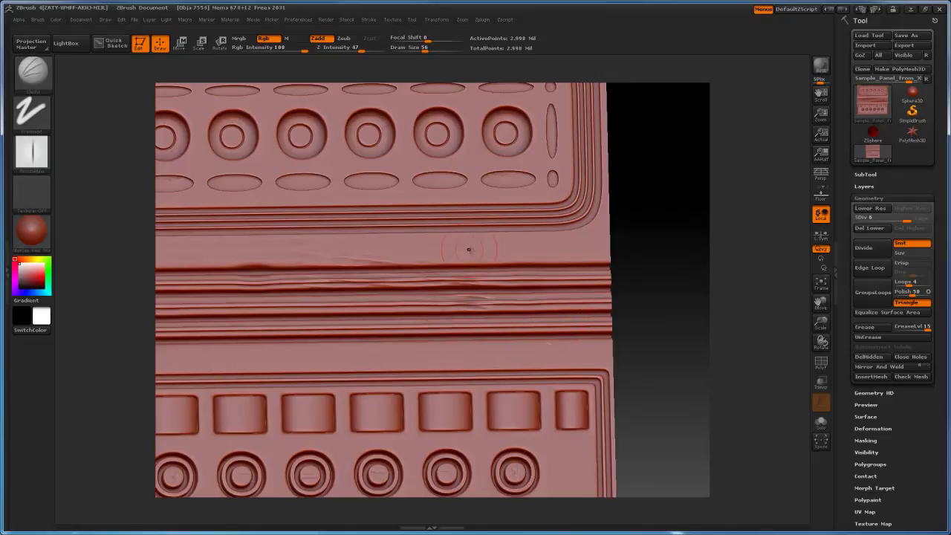
{"action": "left_click_drag", "start_coordinate": [496, 241], "coordinate": [368, 357]}
{"action": "left_click_drag", "start_coordinate": [526, 242], "coordinate": [447, 346]}
{"action": "key", "text": "f"}
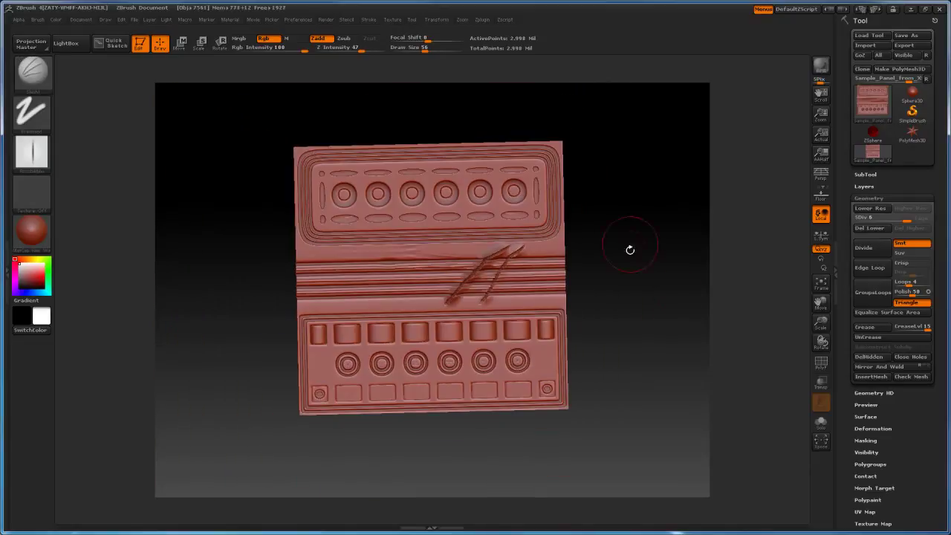
{"action": "key", "text": "ctrl+z"}
{"action": "key", "text": "ctrl+z"}
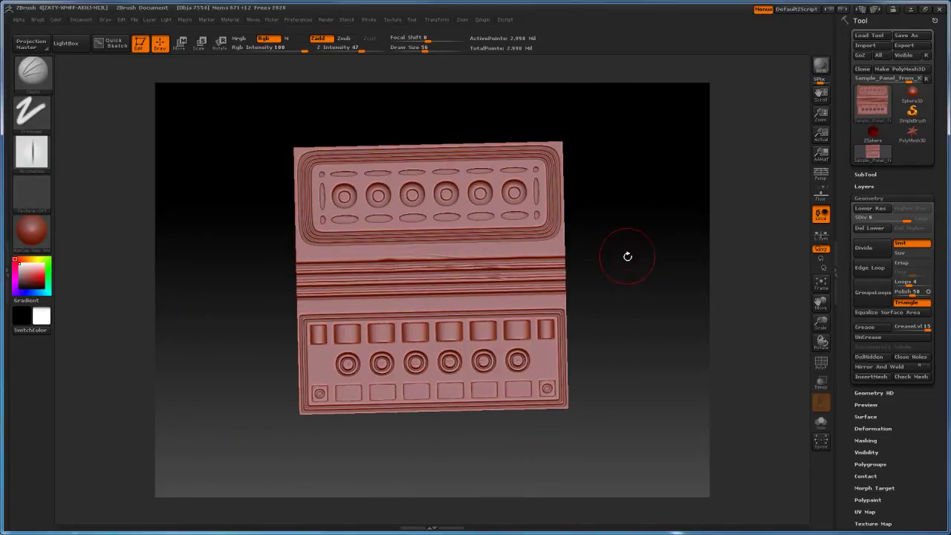
Carve shallow diagonal slashes across the middle bands and mouldings with Rgb off, Zadd on and Z Intensity 9
{"action": "left_click", "coordinate": [264, 38]}
{"action": "left_click", "coordinate": [343, 37]}
{"action": "left_click_drag", "start_coordinate": [499, 273], "coordinate": [445, 279], "text": "shift"}
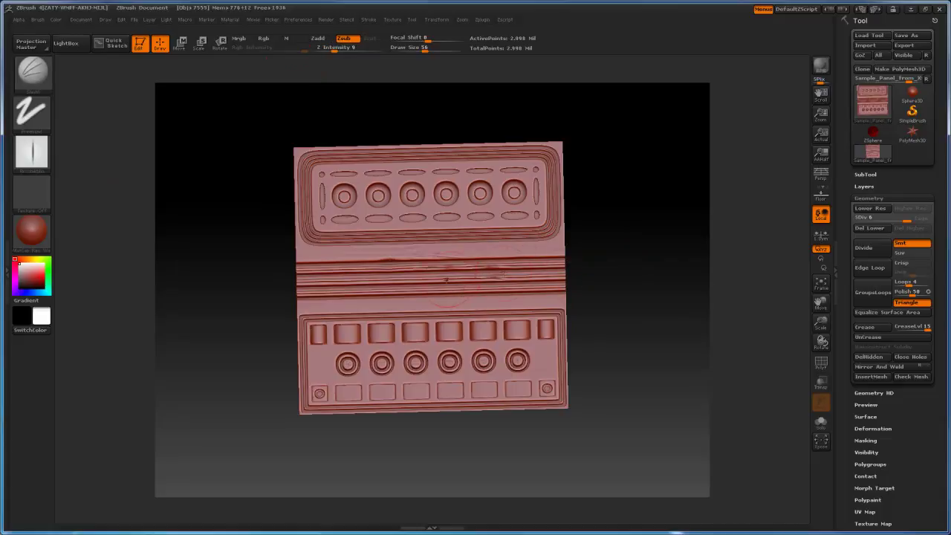
{"action": "left_click", "coordinate": [317, 38]}
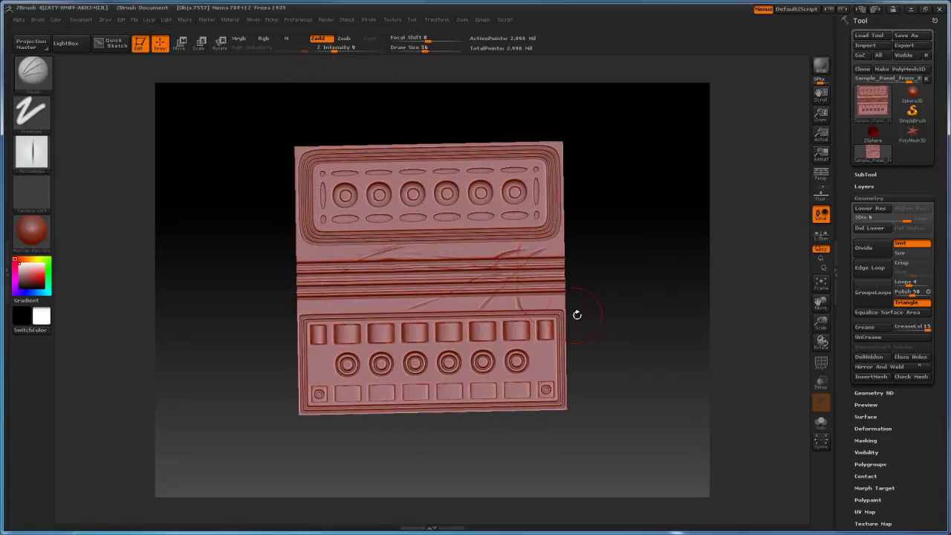
{"action": "left_click_drag", "start_coordinate": [576, 314], "coordinate": [634, 301]}
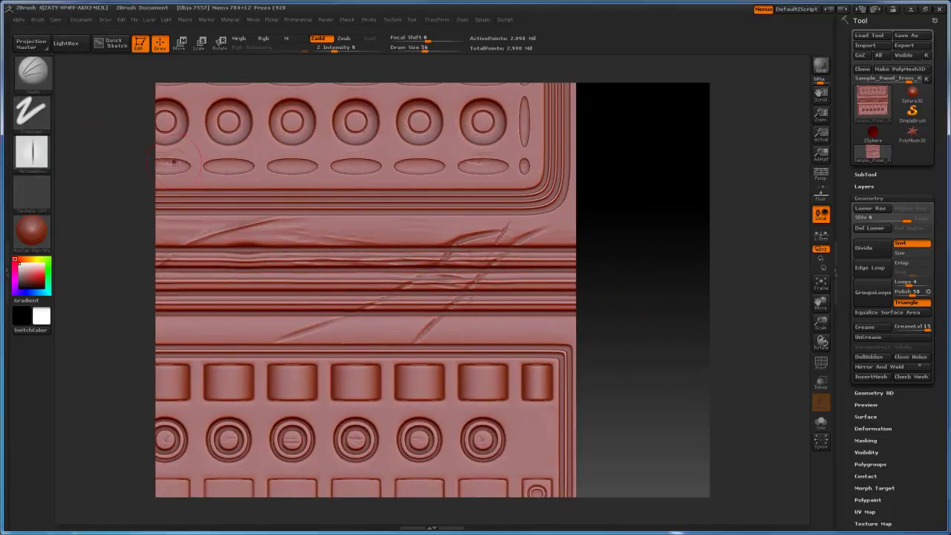
Switch to the Slash2 brush with Rgb off and undo a trial stroke across the middle mouldings
{"action": "key", "text": "b"}
{"action": "left_click", "coordinate": [382, 315]}
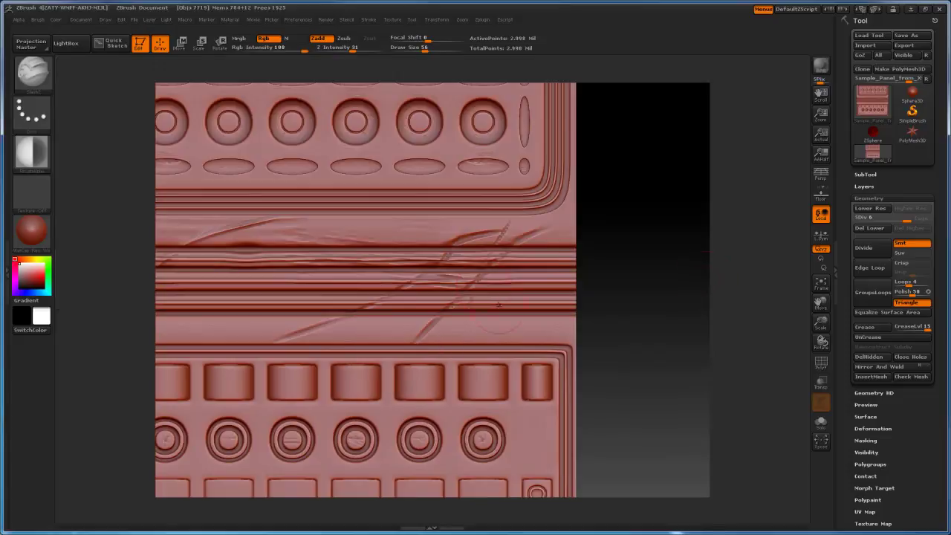
{"action": "left_click_drag", "start_coordinate": [394, 241], "coordinate": [286, 297]}
{"action": "key", "text": "ctrl+z"}
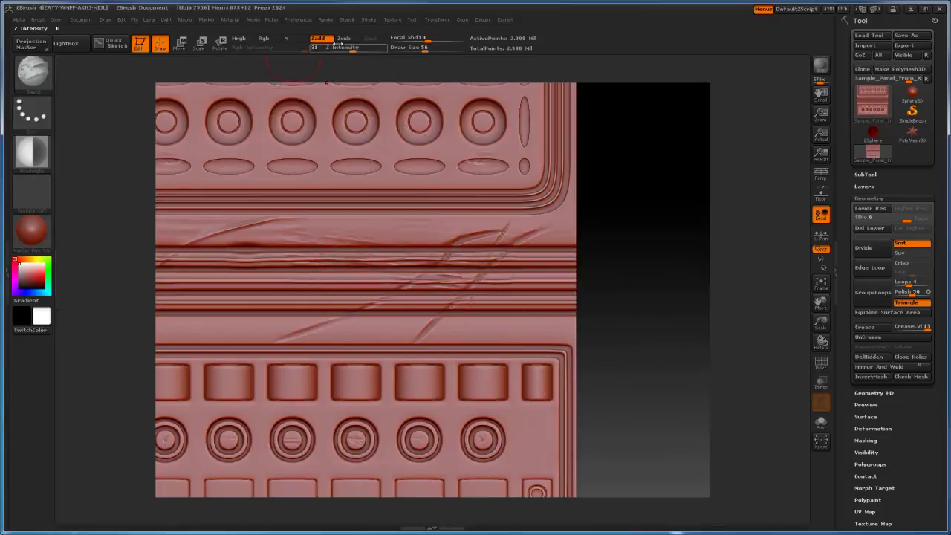
Carve faint Slash2 scratches at Z Intensity 5 around the lower panel's rings and rectangles and on the flat band above
{"action": "left_click_drag", "start_coordinate": [652, 217], "coordinate": [646, 327], "text": "alt"}
{"action": "mouse_move", "coordinate": [668, 252]}
{"action": "left_mouse_down", "text": "alt"}
{"action": "mouse_move", "coordinate": [690, 234]}
{"action": "mouse_move", "coordinate": [671, 260]}
{"action": "left_mouse_up", "text": "alt"}
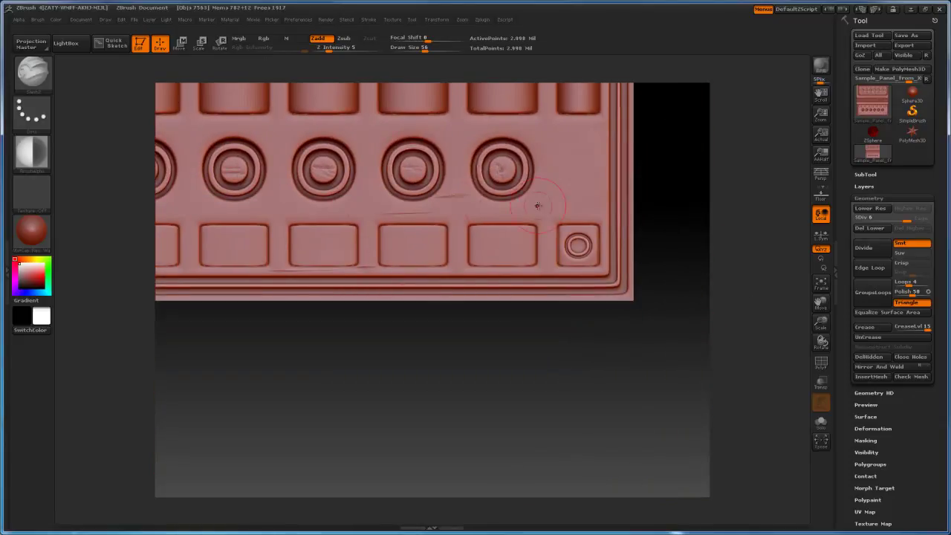
{"action": "left_click_drag", "start_coordinate": [230, 218], "coordinate": [242, 275], "text": "alt"}
{"action": "left_click_drag", "start_coordinate": [682, 276], "coordinate": [653, 276], "text": "alt"}
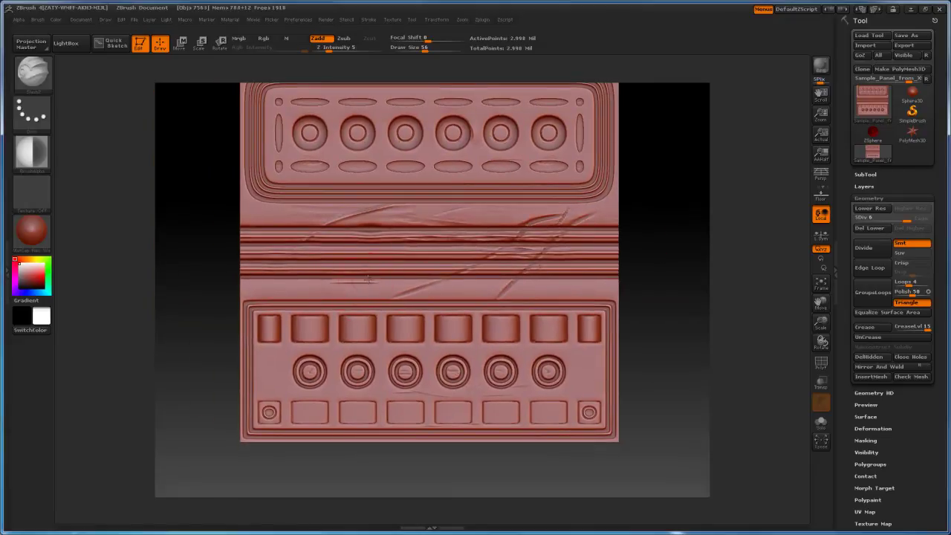
{"action": "left_click_drag", "start_coordinate": [422, 283], "coordinate": [408, 298], "text": "alt"}
Try other slash-type brushes with strokes across the middle mouldings, undoing each stroke
{"action": "left_click", "coordinate": [31, 73]}
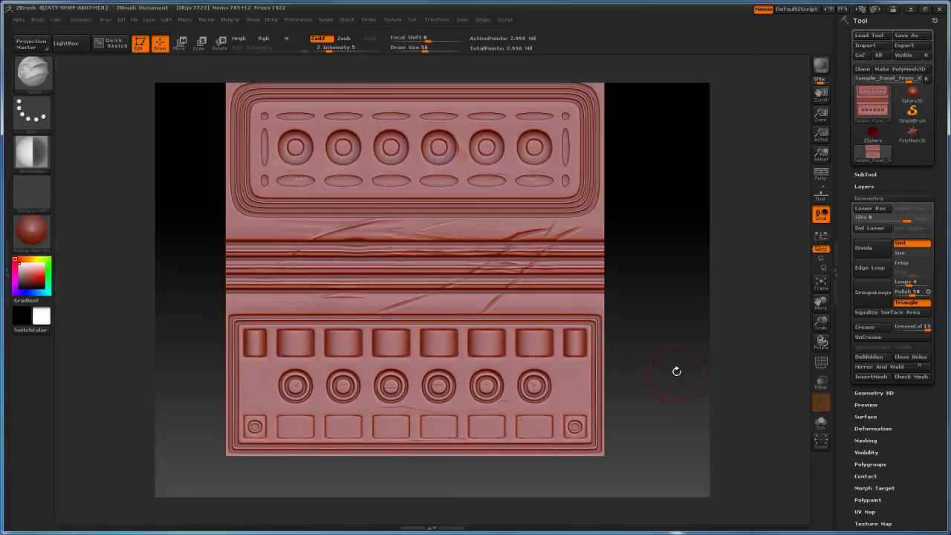
{"action": "left_click", "coordinate": [29, 77]}
{"action": "left_click", "coordinate": [600, 221]}
{"action": "left_click_drag", "start_coordinate": [361, 275], "coordinate": [445, 212]}
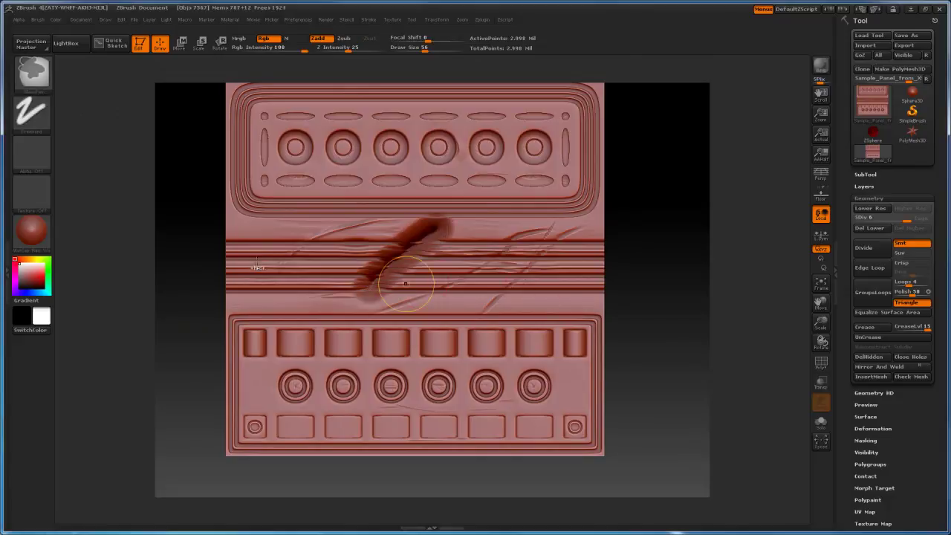
{"action": "key", "text": "ctrl+z"}
{"action": "mouse_move", "coordinate": [273, 237]}
{"action": "left_mouse_down"}
{"action": "mouse_move", "coordinate": [274, 292]}
{"action": "mouse_move", "coordinate": [277, 226]}
{"action": "left_mouse_up"}
{"action": "key", "text": "ctrl+z"}
{"action": "key", "text": "b"}
{"action": "left_click", "coordinate": [393, 230]}
{"action": "key", "text": "ctrl+z"}
Choose the Slash3 brush in Zsub with Rgb off, undo a trial stroke and set Z Intensity to 13
{"action": "key", "text": "b"}
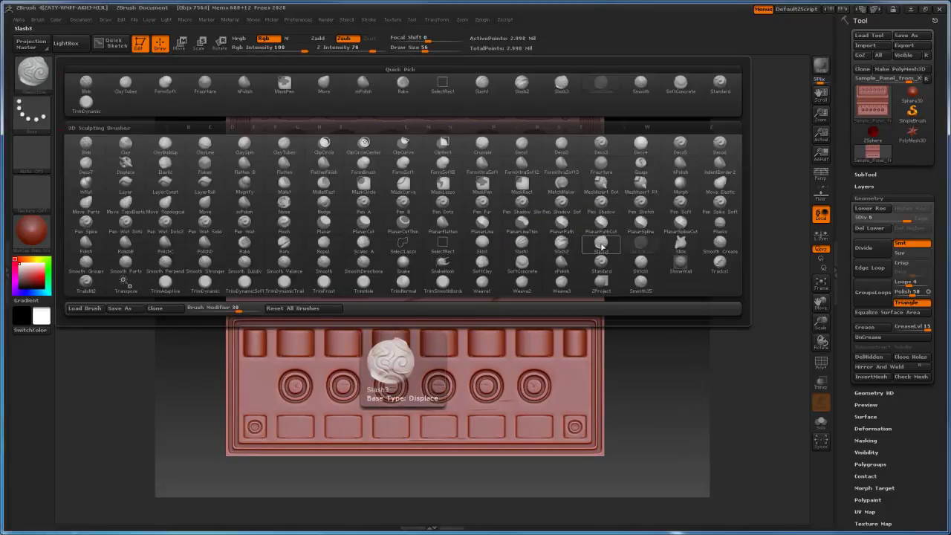
{"action": "left_click", "coordinate": [604, 242]}
{"action": "left_click", "coordinate": [263, 38]}
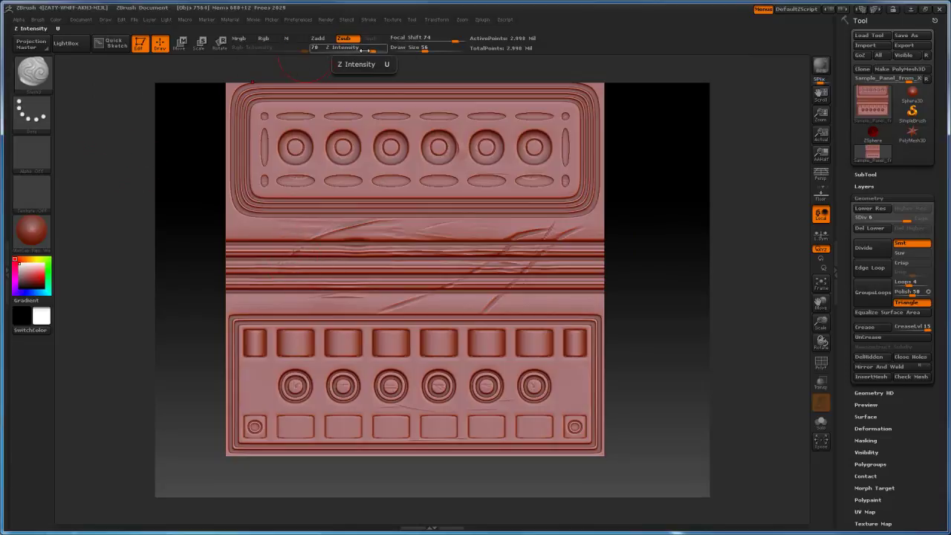
{"action": "left_click_drag", "start_coordinate": [345, 312], "coordinate": [401, 234]}
{"action": "key", "text": "ctrl+z"}
{"action": "left_click_drag", "start_coordinate": [371, 49], "coordinate": [339, 49]}
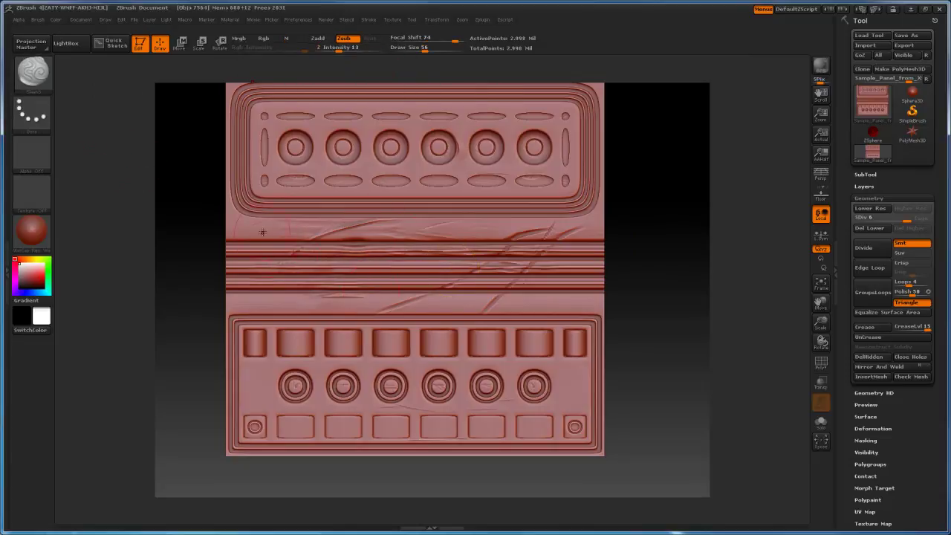
Warp one end of the middle mouldings and their adjoining flat bands with Slash3 strokes
{"action": "left_click_drag", "start_coordinate": [262, 233], "coordinate": [266, 260]}
{"action": "left_click_drag", "start_coordinate": [697, 321], "coordinate": [549, 231]}
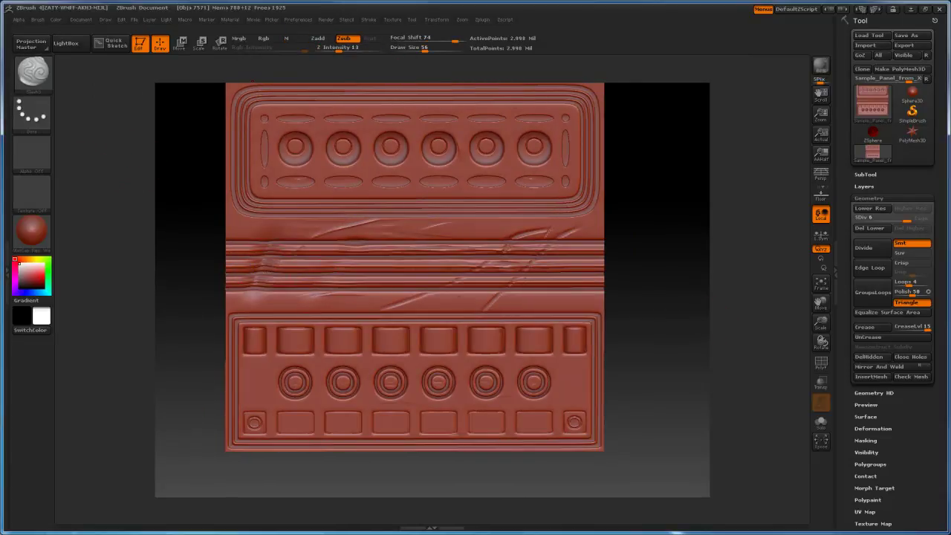
{"action": "left_click_drag", "start_coordinate": [653, 298], "coordinate": [639, 253]}
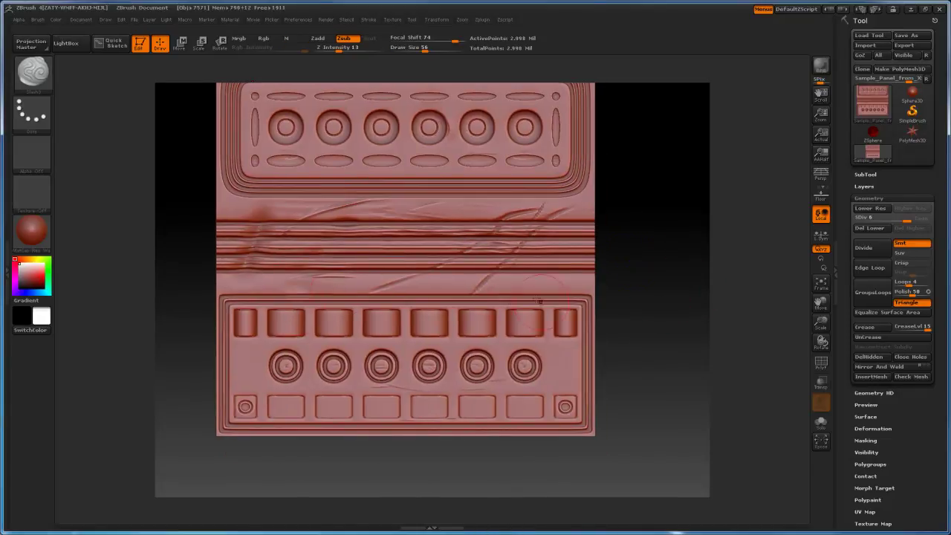
Dent a block in the lower panel's upper row, and the flat areas beside its rings using Draw Size 82
{"action": "scroll", "coordinate": [394, 335], "scroll_direction": "up", "scroll_amount": 3}
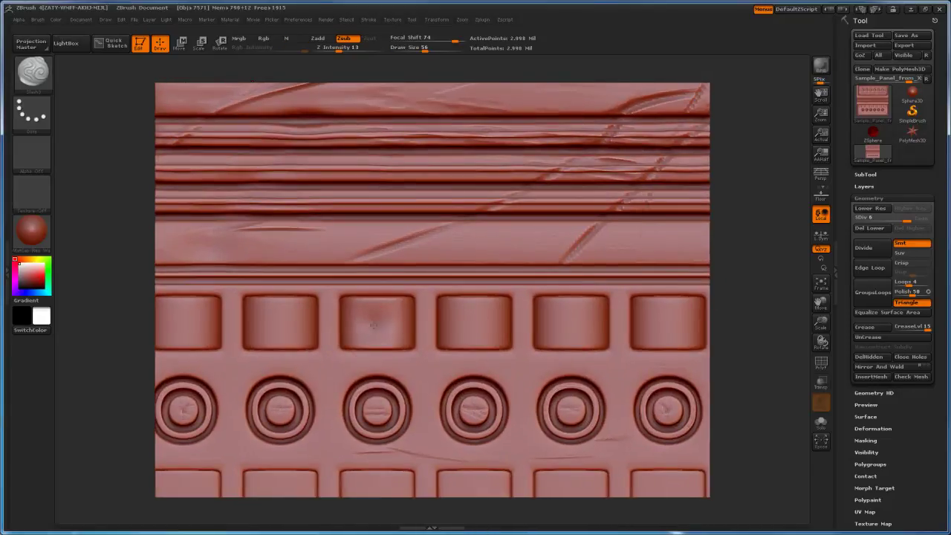
{"action": "left_click_drag", "start_coordinate": [356, 325], "coordinate": [655, 359]}
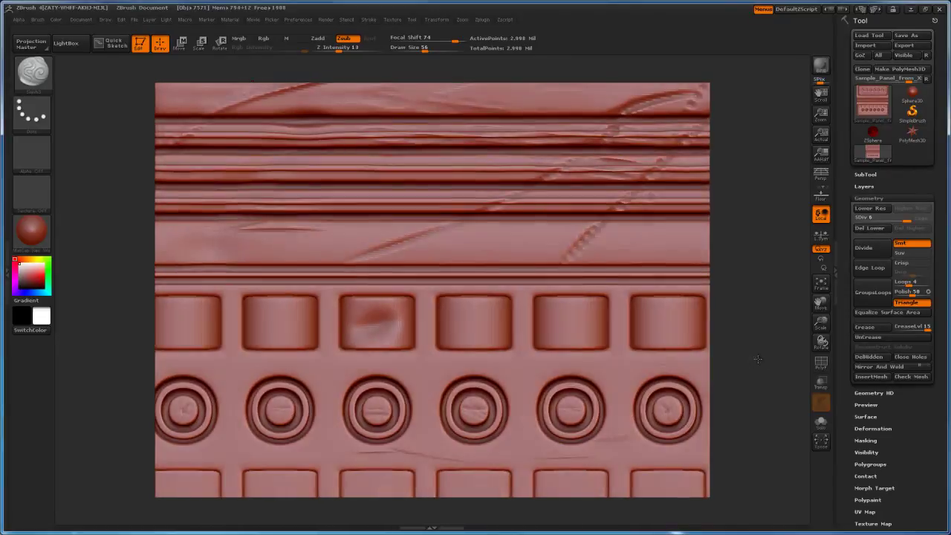
{"action": "scroll", "coordinate": [655, 359], "scroll_direction": "down", "scroll_amount": 2}
{"action": "key", "text": "s"}
{"action": "left_click", "coordinate": [228, 331]}
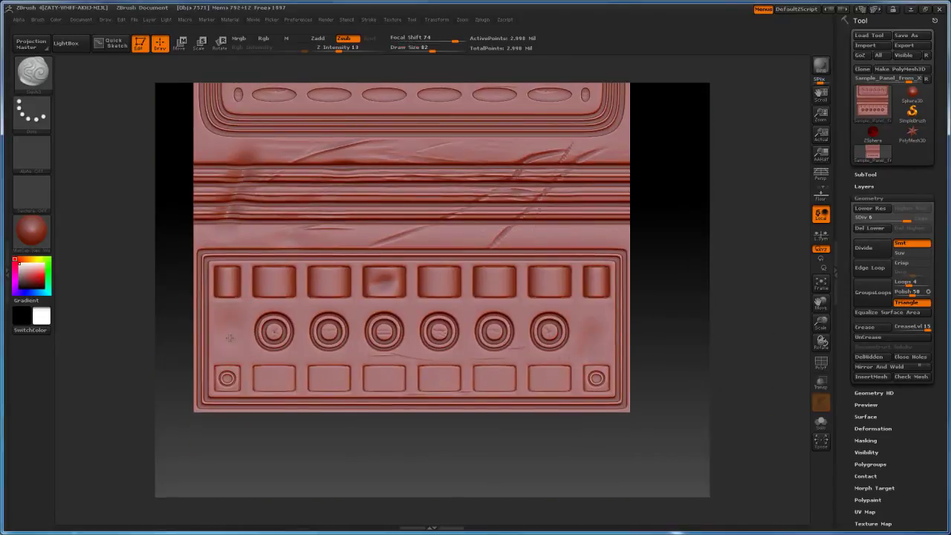
Set the Draw Size to 38 and dent the upper panel's flat surface and a rectangle in the lower panel's bottom row
{"action": "key", "text": "s"}
{"action": "left_click", "coordinate": [228, 330]}
{"action": "left_click_drag", "start_coordinate": [439, 418], "coordinate": [414, 403], "text": "alt"}
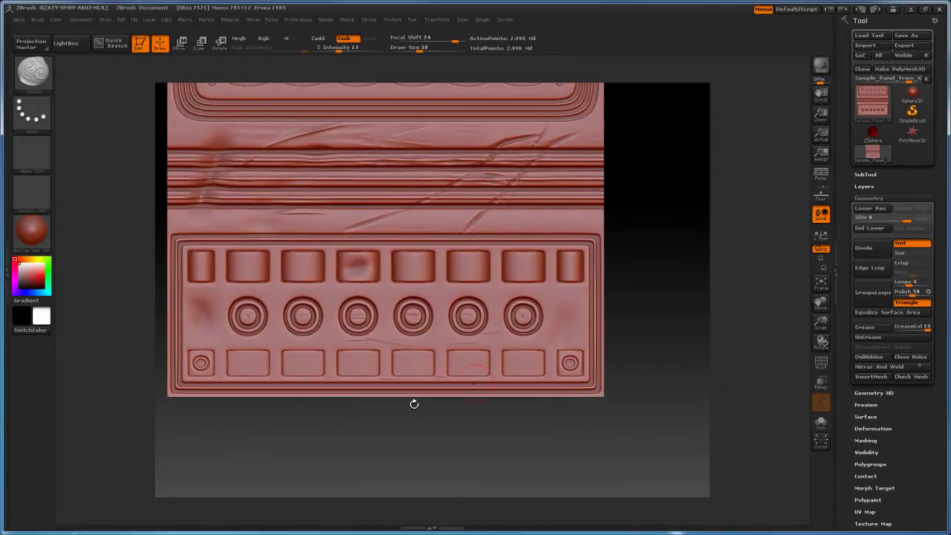
{"action": "left_click_drag", "start_coordinate": [650, 256], "coordinate": [376, 292]}
{"action": "mouse_move", "coordinate": [449, 339]}
{"action": "left_mouse_down"}
{"action": "mouse_move", "coordinate": [647, 329]}
{"action": "mouse_move", "coordinate": [597, 292]}
{"action": "mouse_move", "coordinate": [434, 336]}
{"action": "mouse_move", "coordinate": [482, 330]}
{"action": "left_mouse_up"}
{"action": "key", "text": "s"}
{"action": "key", "text": "s"}
{"action": "mouse_move", "coordinate": [702, 335]}
{"action": "left_mouse_down"}
{"action": "mouse_move", "coordinate": [691, 356]}
{"action": "mouse_move", "coordinate": [679, 276]}
{"action": "left_mouse_up"}
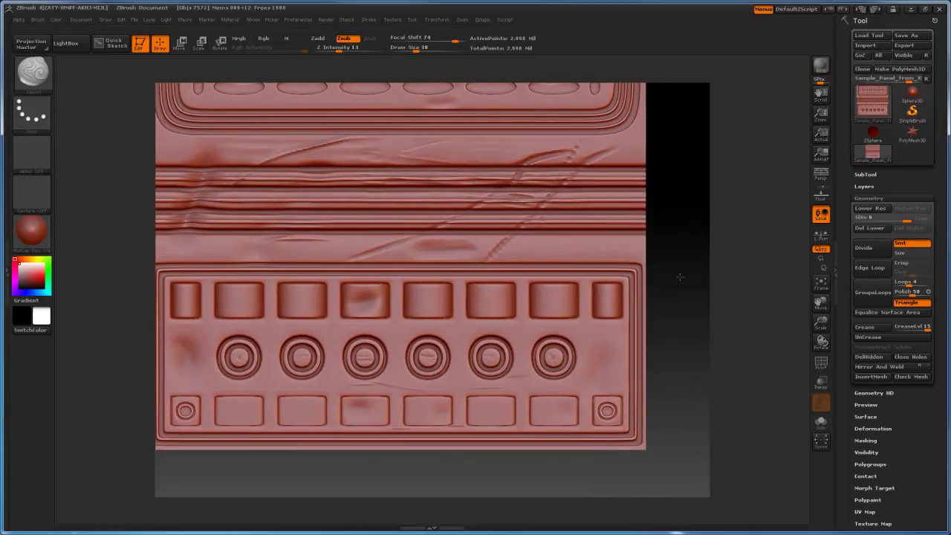
Choose the Pinch brush, undo a trial stroke and pinch the long slash on the flat band above the lower panel
{"action": "left_click", "coordinate": [50, 76]}
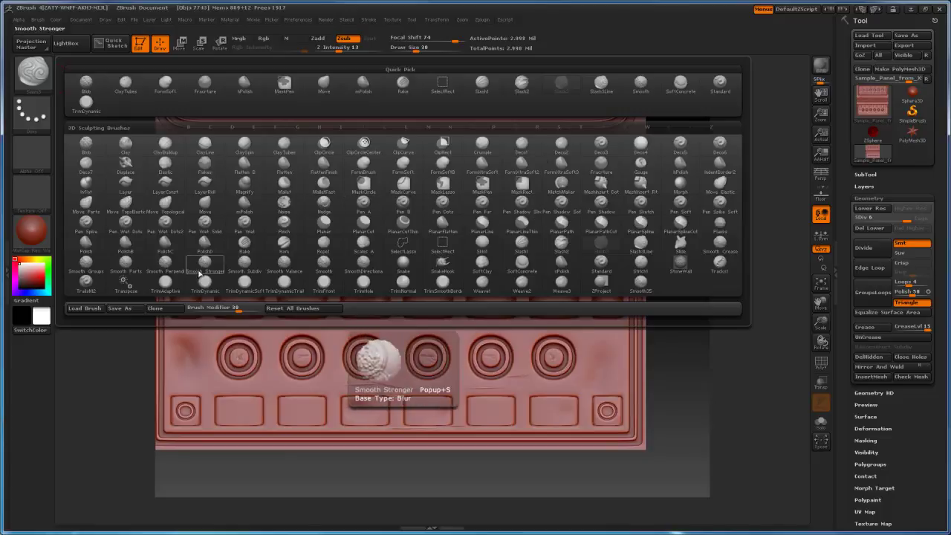
{"action": "left_click", "coordinate": [283, 221]}
{"action": "left_click_drag", "start_coordinate": [401, 242], "coordinate": [346, 265]}
{"action": "key", "text": "ctrl+z"}
{"action": "right_click_drag", "start_coordinate": [416, 255], "coordinate": [417, 239], "text": "ctrl"}
{"action": "left_click_drag", "start_coordinate": [416, 238], "coordinate": [326, 265]}
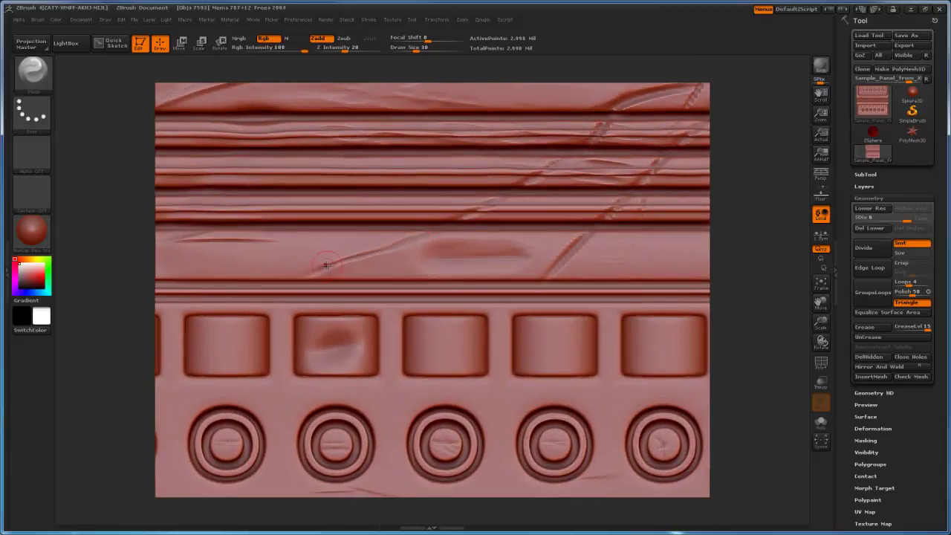
Pinch the neighbouring steeper slash on the flat band above the lower panel
{"action": "left_click_drag", "start_coordinate": [757, 284], "coordinate": [759, 271]}
{"action": "left_click_drag", "start_coordinate": [585, 235], "coordinate": [550, 276]}
{"action": "left_click_drag", "start_coordinate": [739, 245], "coordinate": [738, 230]}
{"action": "key", "text": "f"}
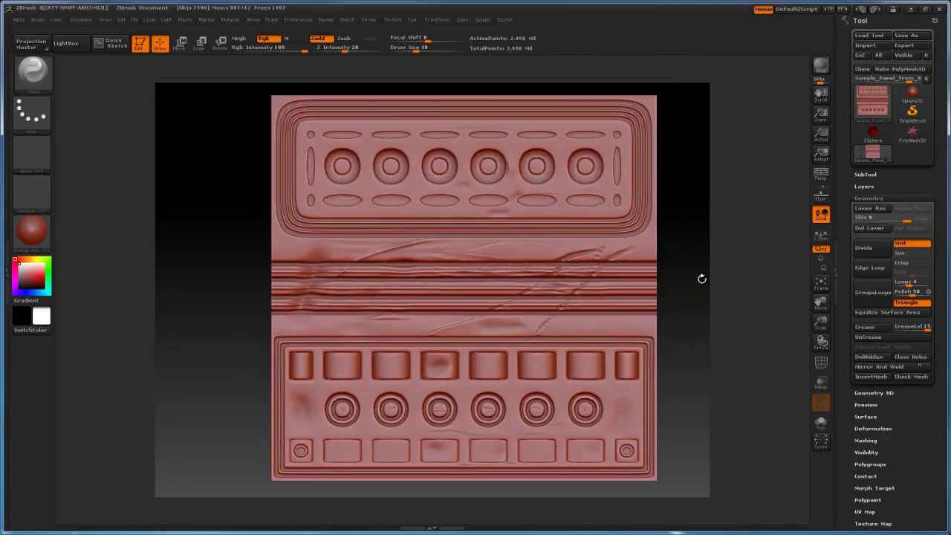
{"action": "mouse_move", "coordinate": [696, 267]}
{"action": "left_mouse_down"}
{"action": "mouse_move", "coordinate": [671, 269]}
{"action": "mouse_move", "coordinate": [679, 279]}
{"action": "left_mouse_up"}
{"action": "left_click_drag", "start_coordinate": [706, 294], "coordinate": [701, 227], "text": "alt"}
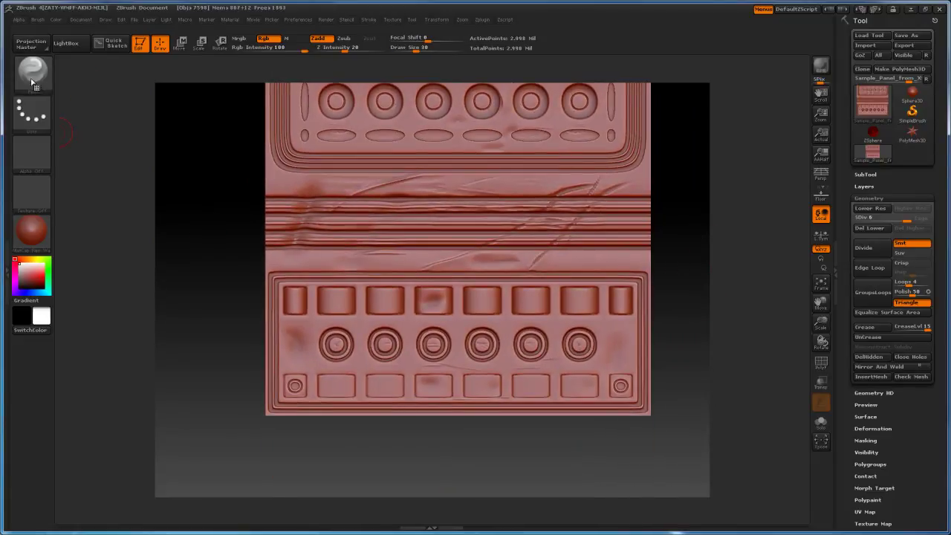
Choose the mPolish brush and try a polishing stroke on the ringed corner square of the lower panel, undoing it
{"action": "left_click", "coordinate": [35, 82]}
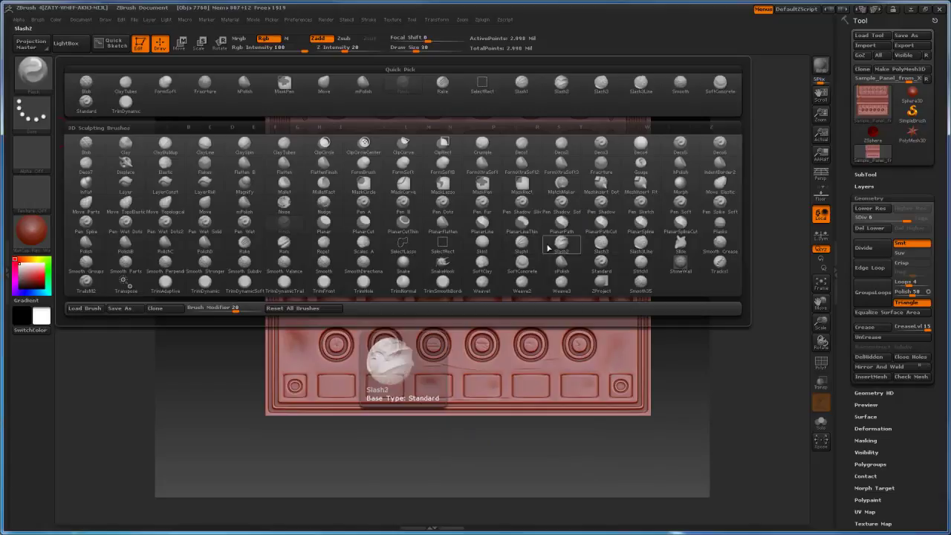
{"action": "left_click", "coordinate": [244, 206]}
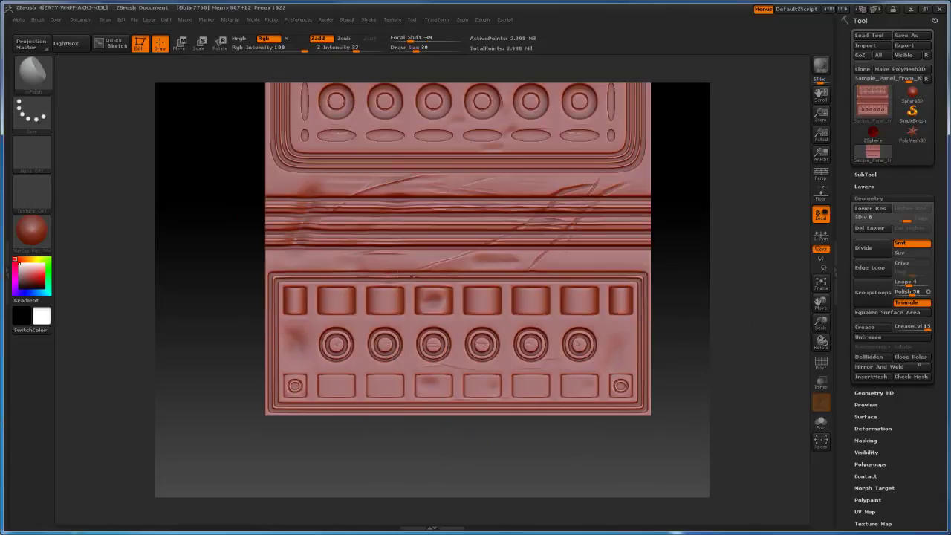
{"action": "mouse_move", "coordinate": [696, 241]}
{"action": "left_mouse_down"}
{"action": "mouse_move", "coordinate": [671, 239]}
{"action": "mouse_move", "coordinate": [666, 272]}
{"action": "left_mouse_up"}
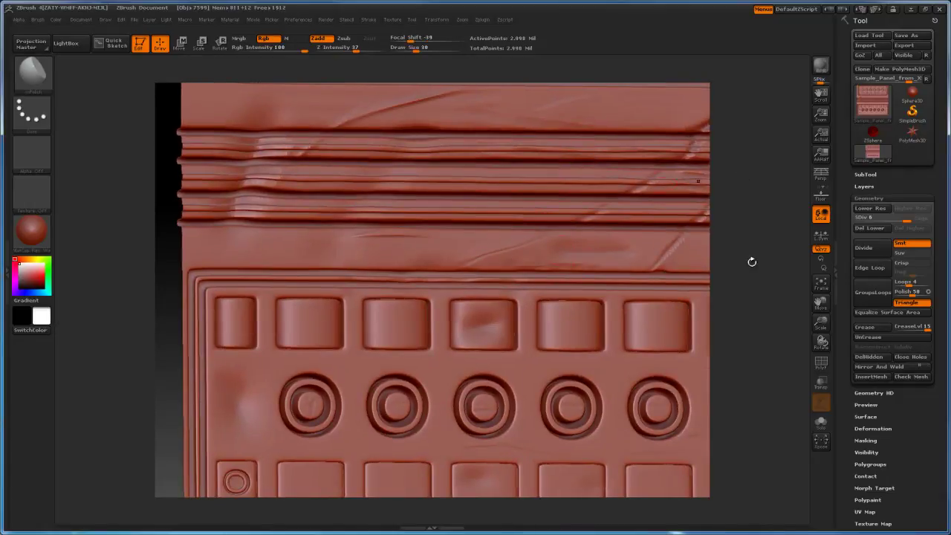
{"action": "left_click_drag", "start_coordinate": [752, 262], "coordinate": [683, 425], "text": "alt"}
{"action": "left_click_drag", "start_coordinate": [772, 273], "coordinate": [684, 165]}
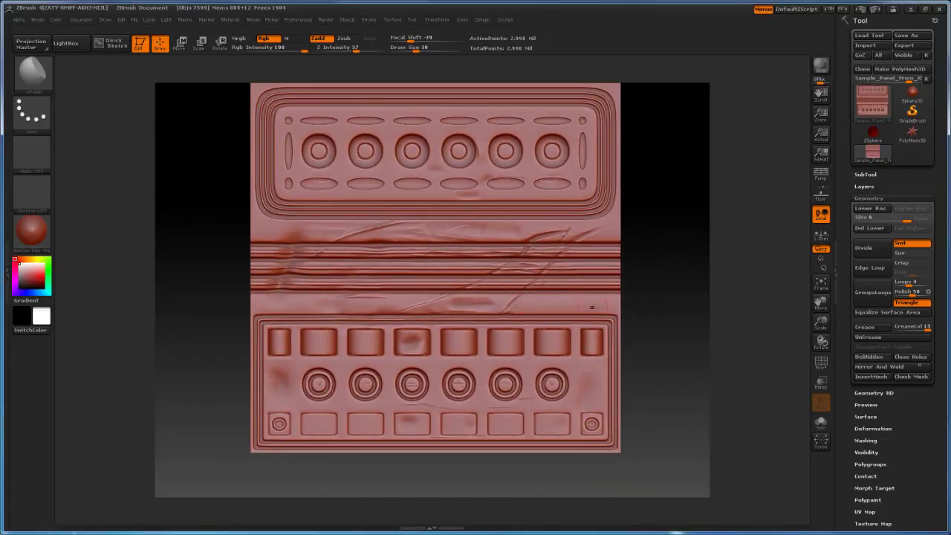
{"action": "mouse_move", "coordinate": [655, 332]}
{"action": "left_mouse_down", "text": "alt"}
{"action": "mouse_move", "coordinate": [645, 252]}
{"action": "mouse_move", "coordinate": [657, 386]}
{"action": "mouse_move", "coordinate": [644, 166]}
{"action": "mouse_move", "coordinate": [771, 193]}
{"action": "mouse_move", "coordinate": [757, 204]}
{"action": "left_mouse_up", "text": "alt"}
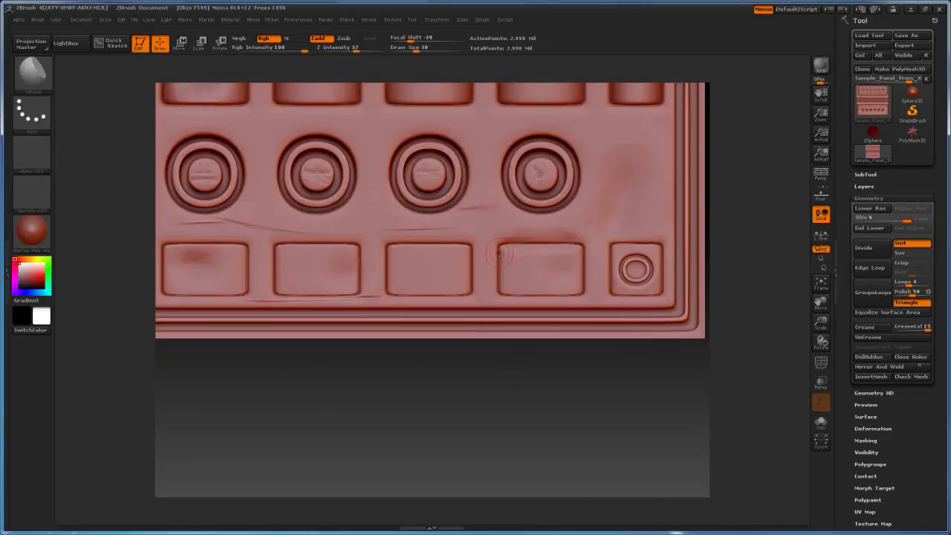
{"action": "mouse_move", "coordinate": [755, 256]}
{"action": "left_mouse_down"}
{"action": "mouse_move", "coordinate": [706, 269]}
{"action": "mouse_move", "coordinate": [750, 261]}
{"action": "left_mouse_up"}
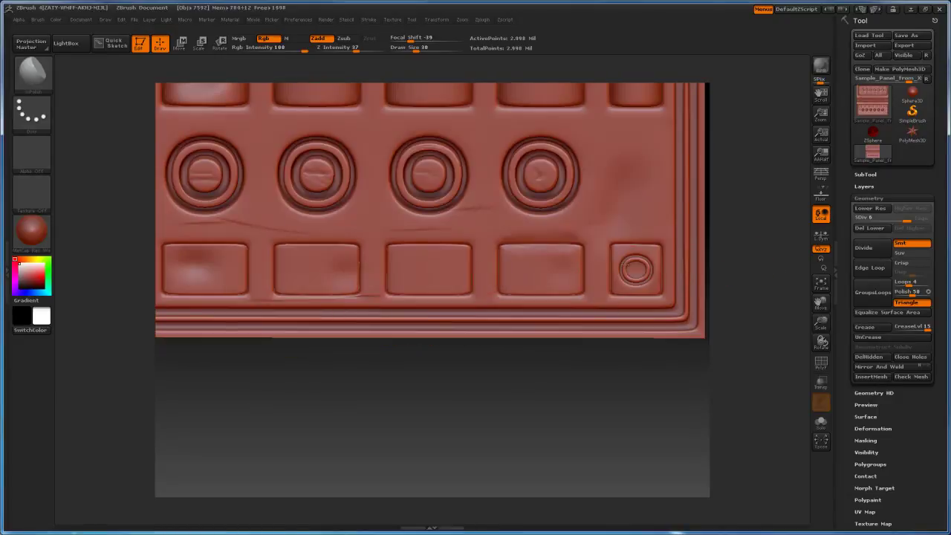
{"action": "left_click_drag", "start_coordinate": [628, 265], "coordinate": [644, 269]}
{"action": "key", "text": "ctrl+z"}
Turn off Rgb, set the brush to Zsub with Z Intensity 17 and polish the edges of a bottom-row rectangle in the lower panel
{"action": "left_click", "coordinate": [344, 39]}
{"action": "left_click", "coordinate": [319, 39]}
{"action": "left_click", "coordinate": [267, 38]}
{"action": "left_click", "coordinate": [352, 48]}
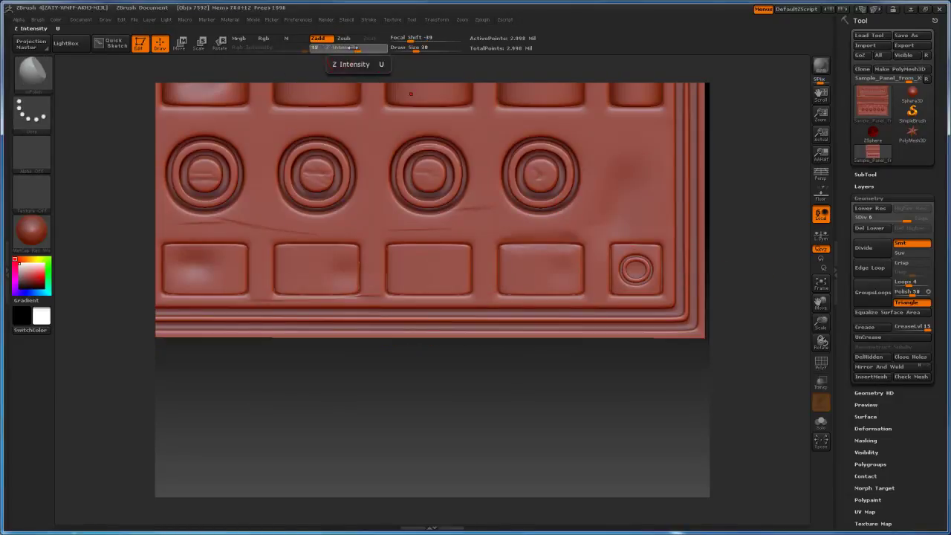
{"action": "left_click_drag", "start_coordinate": [453, 251], "coordinate": [391, 245], "text": "alt"}
{"action": "left_click_drag", "start_coordinate": [281, 290], "coordinate": [339, 291]}
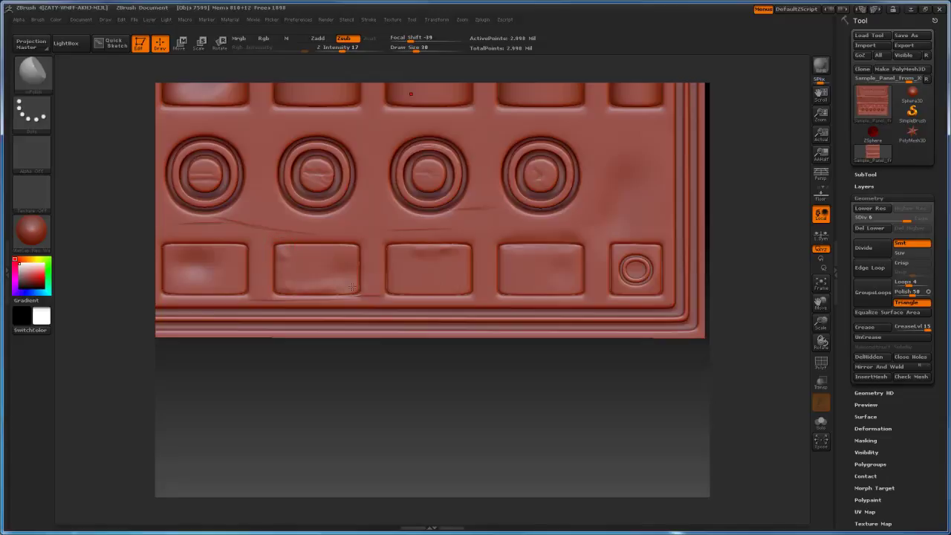
{"action": "left_click_drag", "start_coordinate": [355, 250], "coordinate": [287, 250]}
Polish the lower right corner and the bottom edge of the upper panel's raised face
{"action": "left_click_drag", "start_coordinate": [482, 339], "coordinate": [418, 324], "text": "alt"}
{"action": "left_click_drag", "start_coordinate": [648, 146], "coordinate": [693, 334], "text": "alt"}
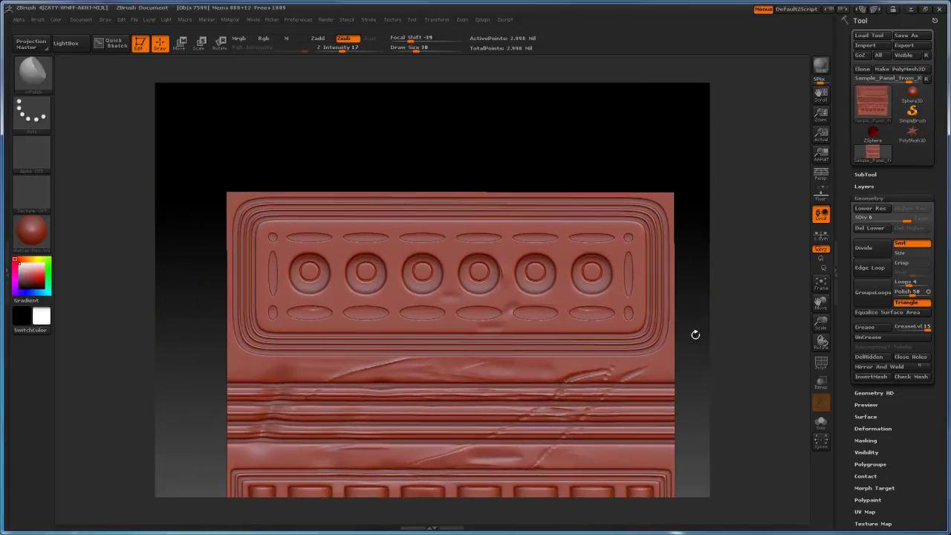
{"action": "left_click_drag", "start_coordinate": [691, 221], "coordinate": [684, 167], "text": "alt"}
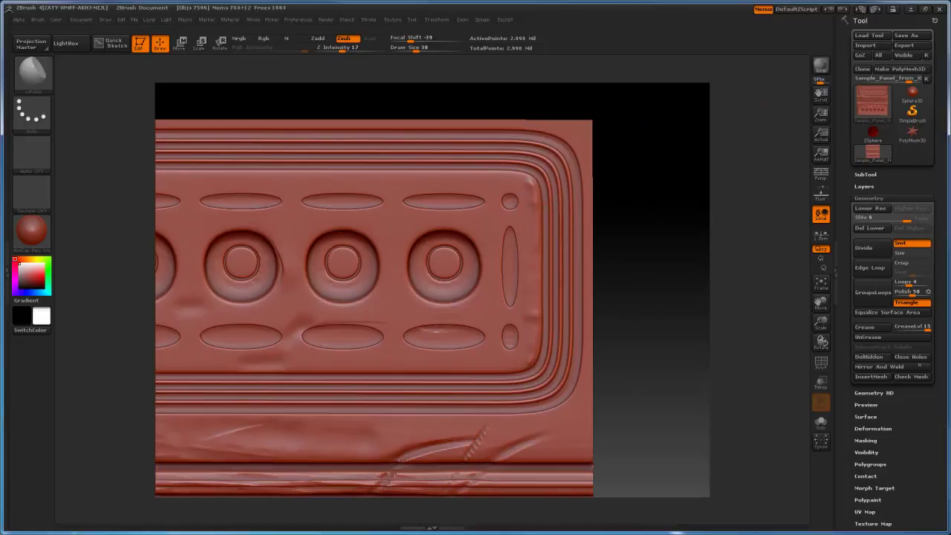
{"action": "left_click_drag", "start_coordinate": [533, 361], "coordinate": [523, 371]}
{"action": "key", "text": "shift"}
{"action": "mouse_move", "coordinate": [644, 260]}
{"action": "left_mouse_down"}
{"action": "mouse_move", "coordinate": [661, 309]}
{"action": "mouse_move", "coordinate": [645, 355]}
{"action": "left_mouse_up"}
{"action": "left_click_drag", "start_coordinate": [646, 354], "coordinate": [678, 247], "text": "alt"}
{"action": "left_click_drag", "start_coordinate": [548, 259], "coordinate": [325, 258]}
{"action": "key", "text": "shift"}
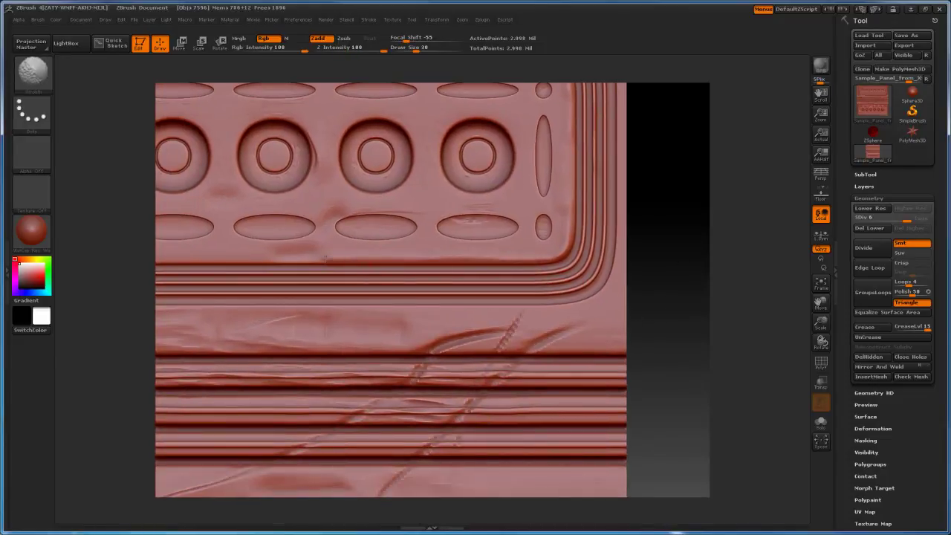
{"action": "mouse_move", "coordinate": [669, 236]}
{"action": "left_mouse_down", "text": "alt"}
{"action": "mouse_move", "coordinate": [671, 223]}
{"action": "mouse_move", "coordinate": [637, 341]}
{"action": "left_mouse_up", "text": "alt"}
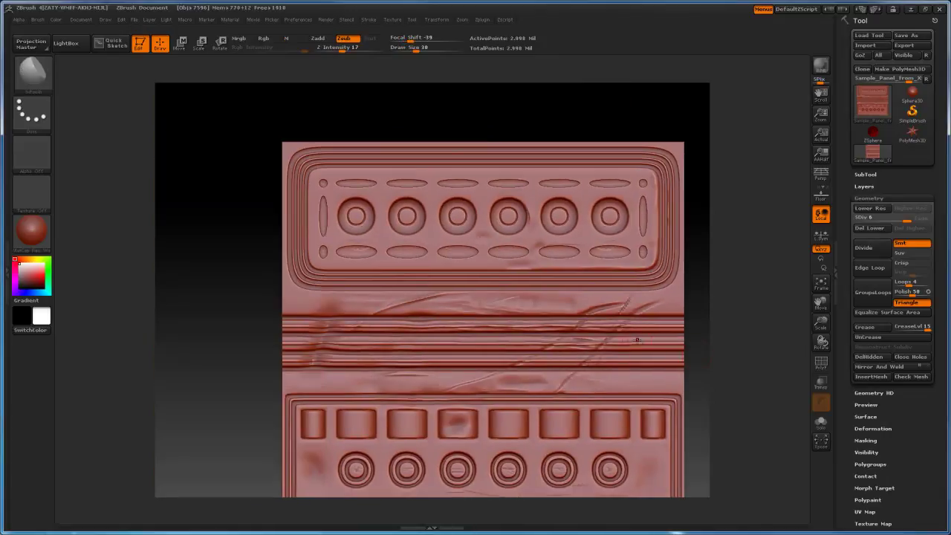
{"action": "left_click_drag", "start_coordinate": [721, 323], "coordinate": [696, 295], "text": "alt"}
Choose the Noise brush, set its Z Intensity to 30 and roughen the third upper-row block and neighbouring bottom-row rectangles in the lower panel
{"action": "left_click", "coordinate": [35, 77]}
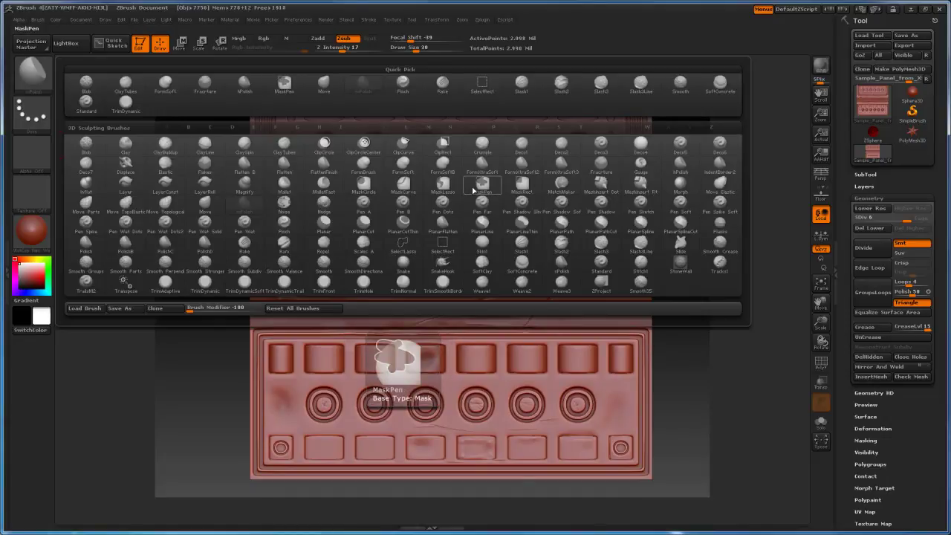
{"action": "left_click", "coordinate": [559, 188]}
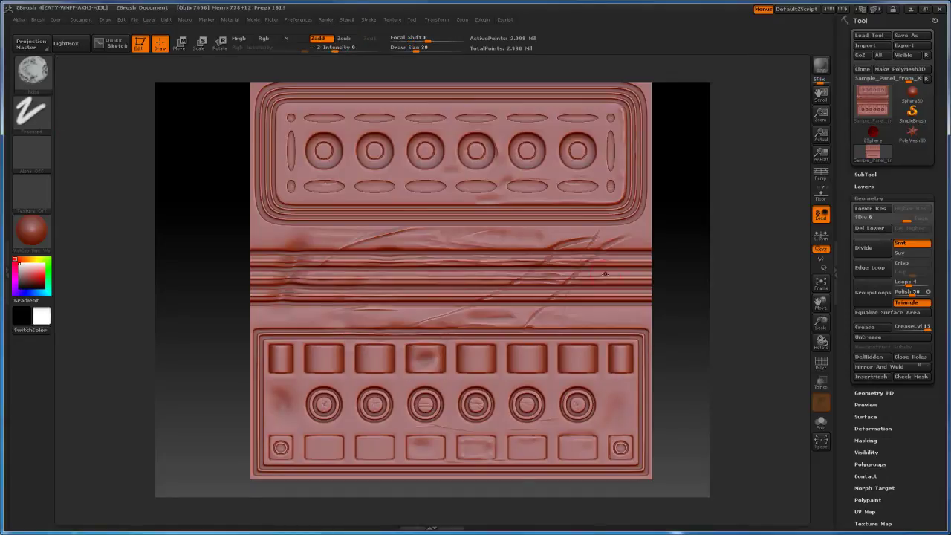
{"action": "left_click_drag", "start_coordinate": [334, 47], "coordinate": [345, 47]}
{"action": "left_click_drag", "start_coordinate": [694, 361], "coordinate": [737, 187], "text": "alt"}
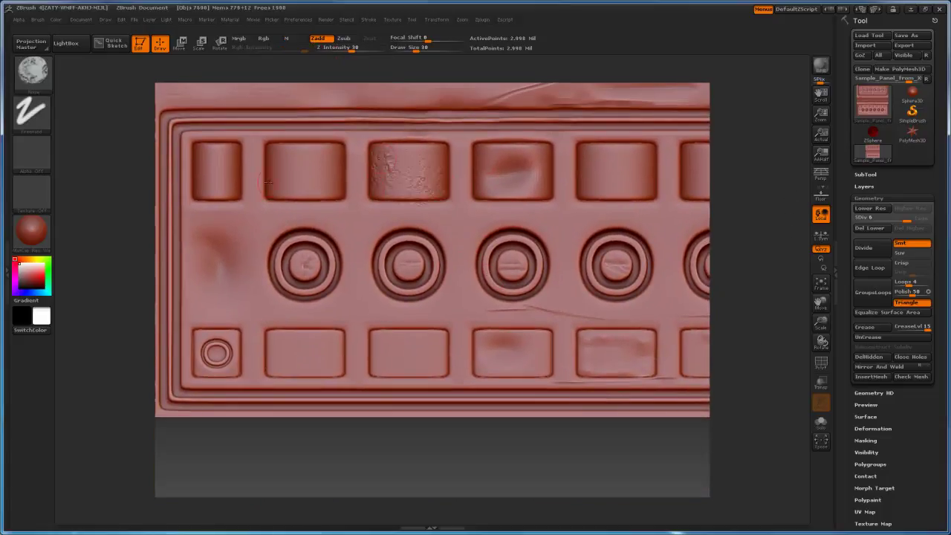
{"action": "left_click_drag", "start_coordinate": [426, 158], "coordinate": [389, 138], "text": "shift"}
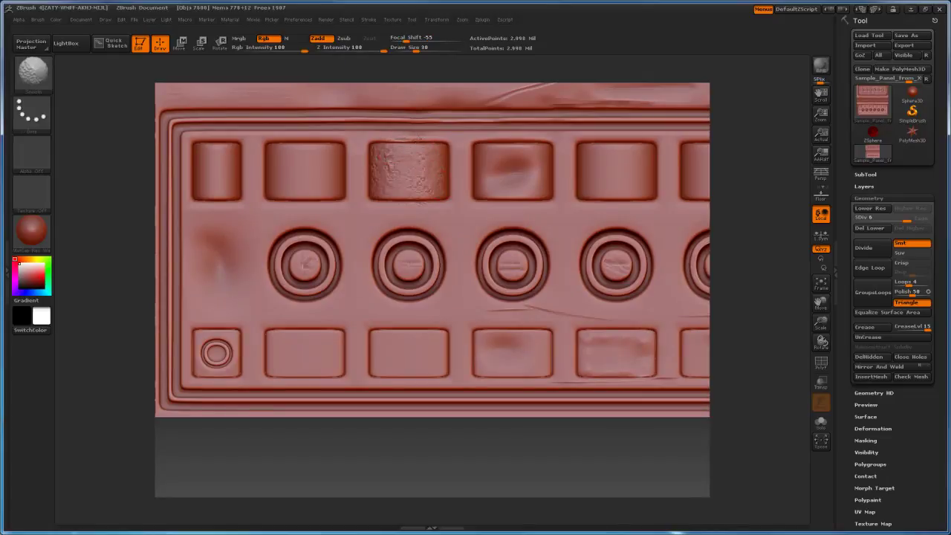
{"action": "right_click_drag", "start_coordinate": [312, 210], "coordinate": [306, 351]}
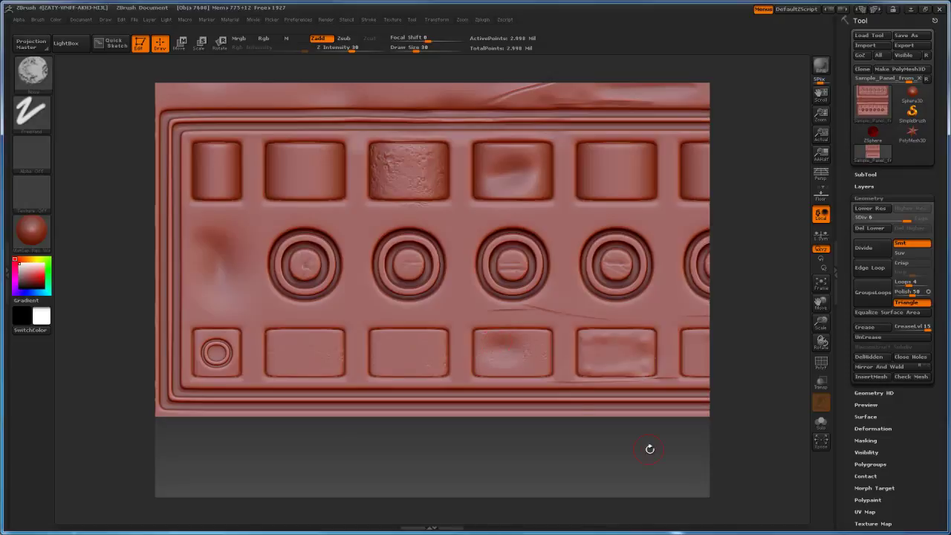
Roughen the last two bottom-row rectangles of the lower panel and smooth the spill-over between them
{"action": "right_click_drag", "start_coordinate": [649, 448], "coordinate": [500, 445], "text": "alt"}
{"action": "right_click_drag", "start_coordinate": [586, 355], "coordinate": [496, 333], "text": "alt"}
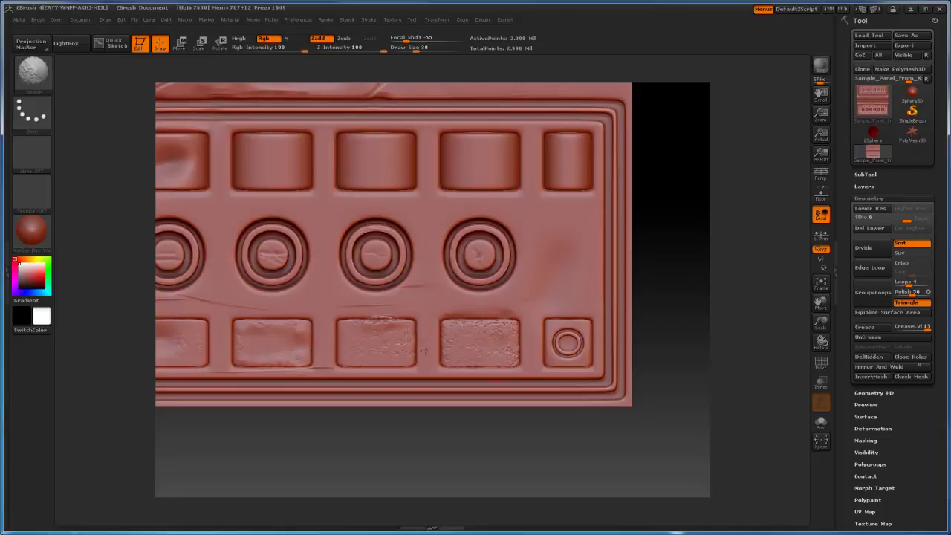
{"action": "left_click_drag", "start_coordinate": [425, 324], "coordinate": [425, 341], "text": "shift"}
{"action": "mouse_move", "coordinate": [649, 340]}
{"action": "right_mouse_down", "text": "alt"}
{"action": "mouse_move", "coordinate": [652, 352]}
{"action": "mouse_move", "coordinate": [662, 280]}
{"action": "mouse_move", "coordinate": [663, 297]}
{"action": "right_mouse_up", "text": "alt"}
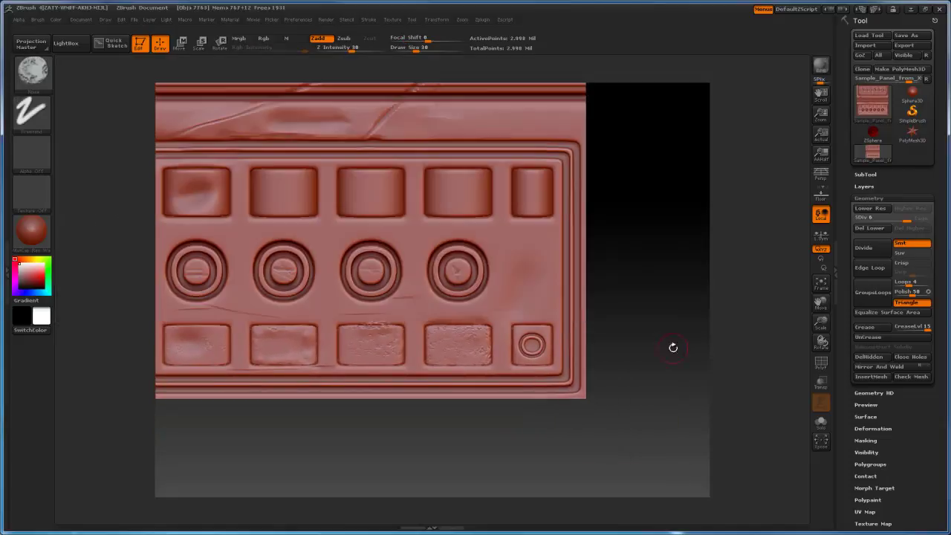
Set the Noise brush to Draw Size 199 and Z Intensity 11, undo a stroke and lightly roughen the upper panel's lower area
{"action": "key", "text": "f"}
{"action": "key", "text": "s"}
{"action": "left_click_drag", "start_coordinate": [378, 211], "coordinate": [417, 210]}
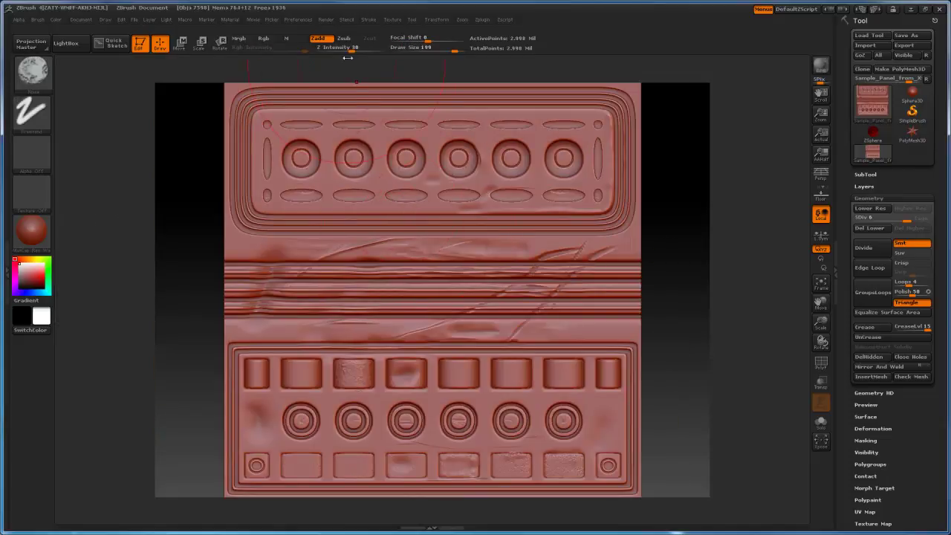
{"action": "mouse_move", "coordinate": [351, 50]}
{"action": "left_mouse_down"}
{"action": "mouse_move", "coordinate": [323, 50]}
{"action": "mouse_move", "coordinate": [337, 49]}
{"action": "left_mouse_up"}
{"action": "key", "text": "ctrl+z"}
Set the Draw Size to 45 and roughen the discs inside the upper panel's round recesses
{"action": "mouse_move", "coordinate": [696, 159]}
{"action": "left_mouse_down", "text": "alt"}
{"action": "mouse_move", "coordinate": [642, 285]}
{"action": "mouse_move", "coordinate": [645, 349]}
{"action": "left_mouse_up", "text": "alt"}
{"action": "key", "text": "s"}
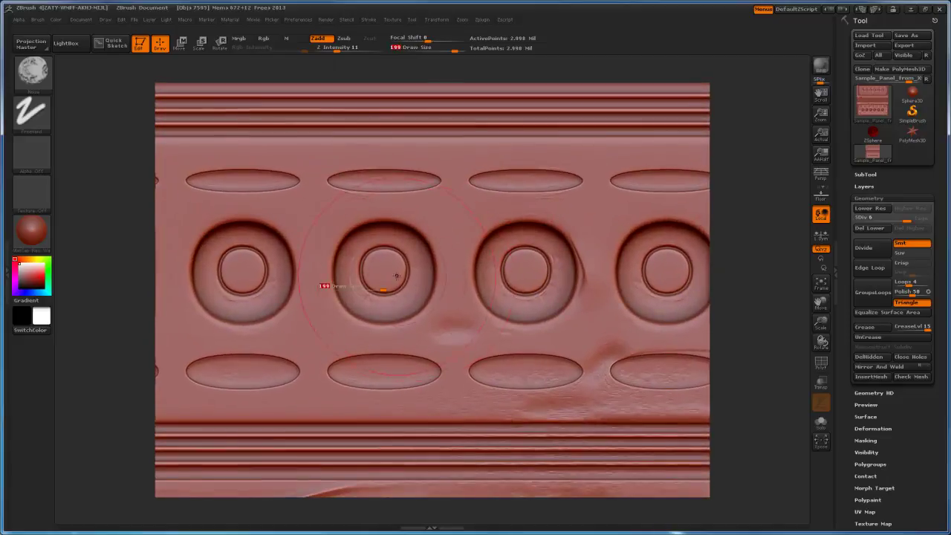
{"action": "left_click_drag", "start_coordinate": [393, 265], "coordinate": [359, 265]}
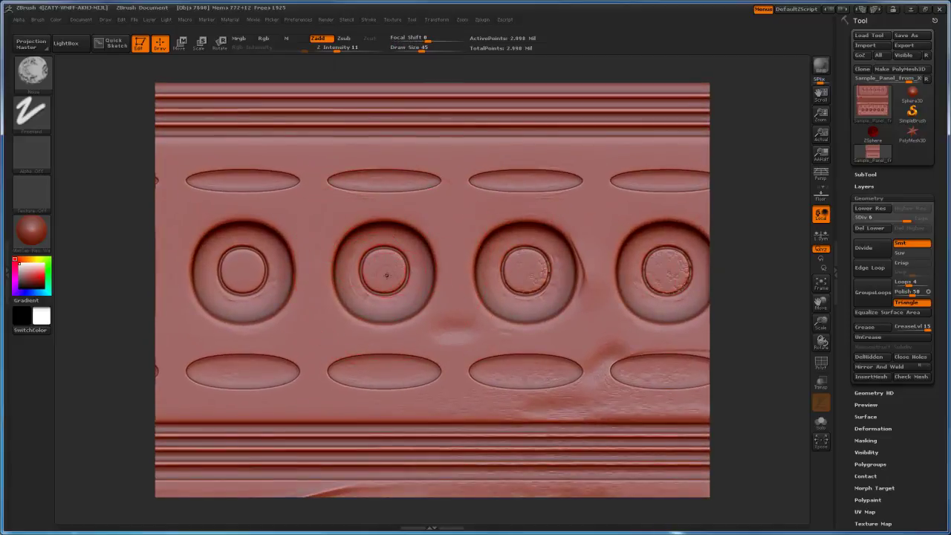
{"action": "key", "text": "f"}
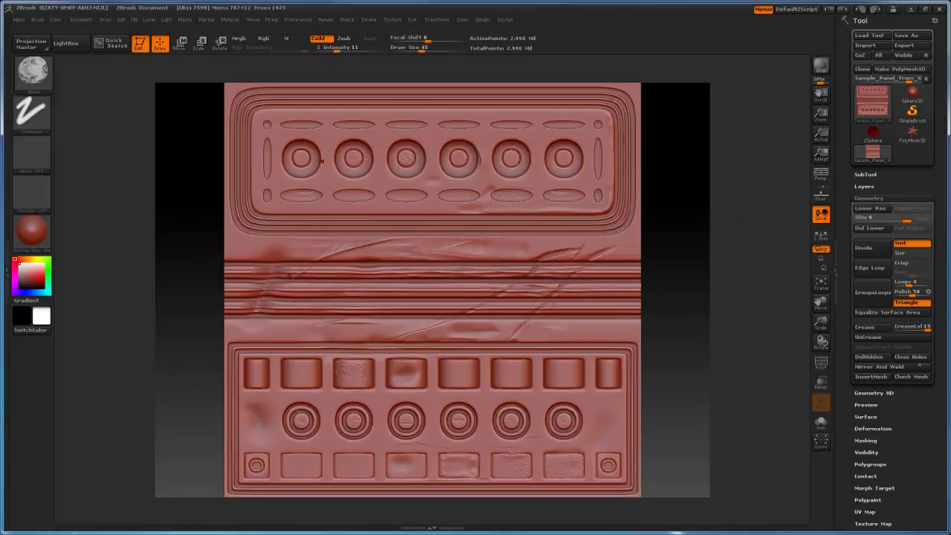
{"action": "left_click_drag", "start_coordinate": [207, 144], "coordinate": [356, 298], "text": "alt"}
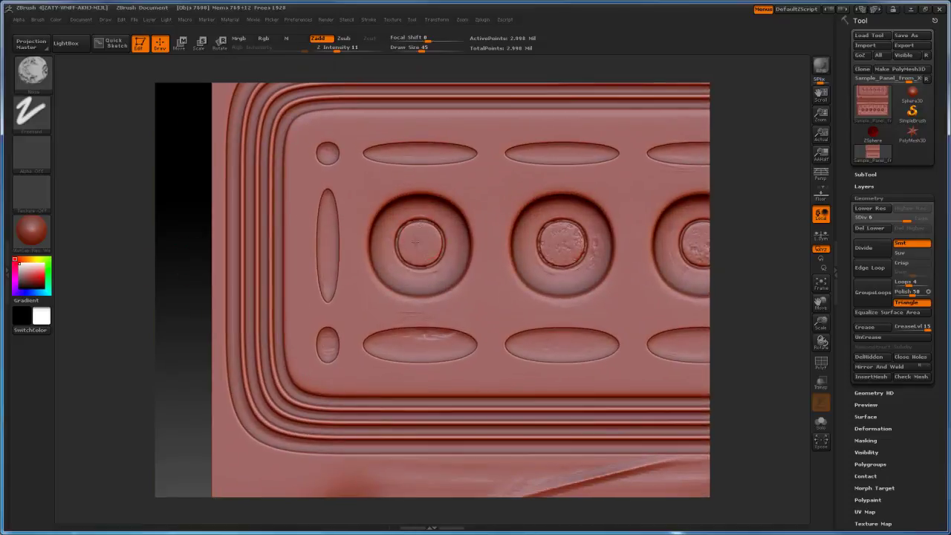
Roughen the upper-row blocks and the ring centres of the lower panel with the Noise brush
{"action": "key", "text": "f"}
{"action": "left_click_drag", "start_coordinate": [684, 329], "coordinate": [568, 285], "text": "alt"}
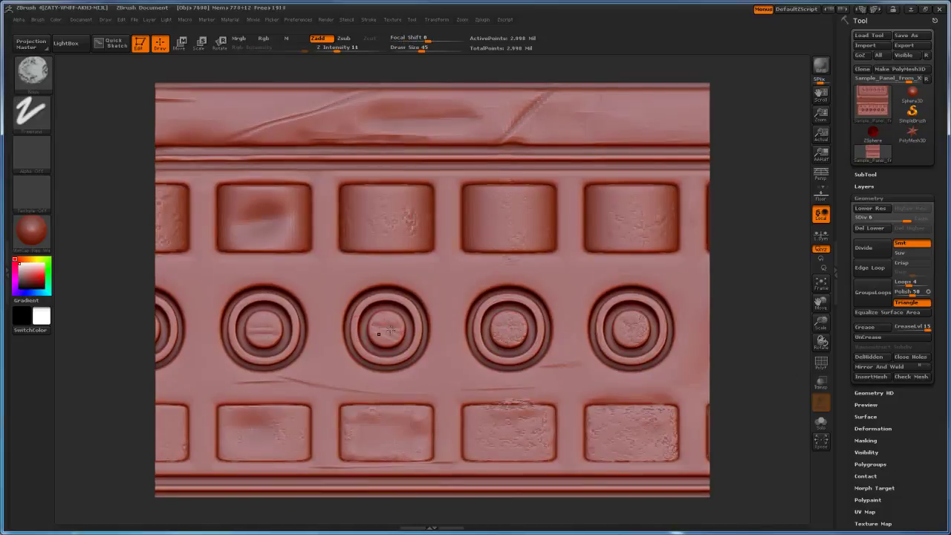
{"action": "left_click_drag", "start_coordinate": [798, 371], "coordinate": [862, 367], "text": "alt"}
{"action": "left_click_drag", "start_coordinate": [248, 504], "coordinate": [630, 503], "text": "alt"}
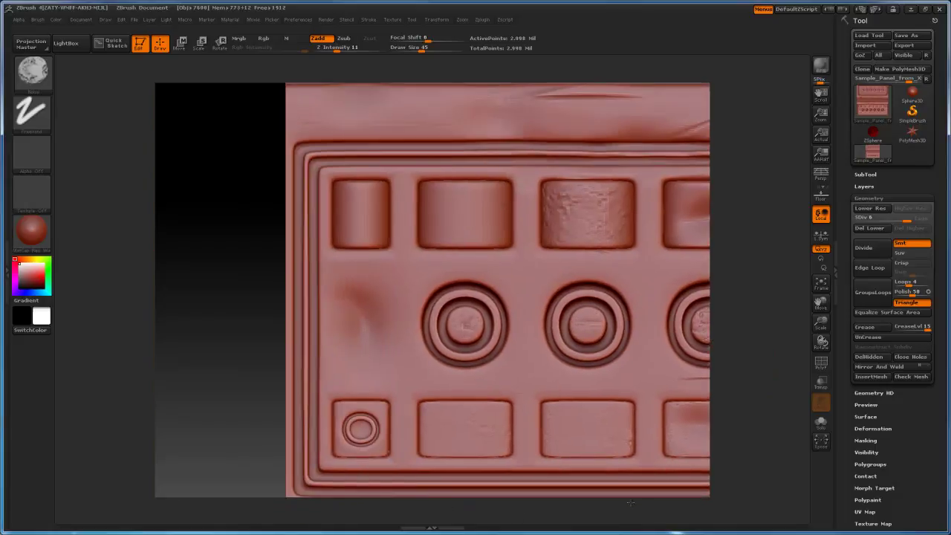
{"action": "mouse_move", "coordinate": [220, 261]}
{"action": "left_mouse_down", "text": "alt"}
{"action": "mouse_move", "coordinate": [201, 282]}
{"action": "mouse_move", "coordinate": [165, 267]}
{"action": "left_mouse_up", "text": "alt"}
Choose the brush with the streaked line alpha, undo a trial stroke, turn off Rgb and set the Z Intensity to 3
{"action": "left_click", "coordinate": [48, 78]}
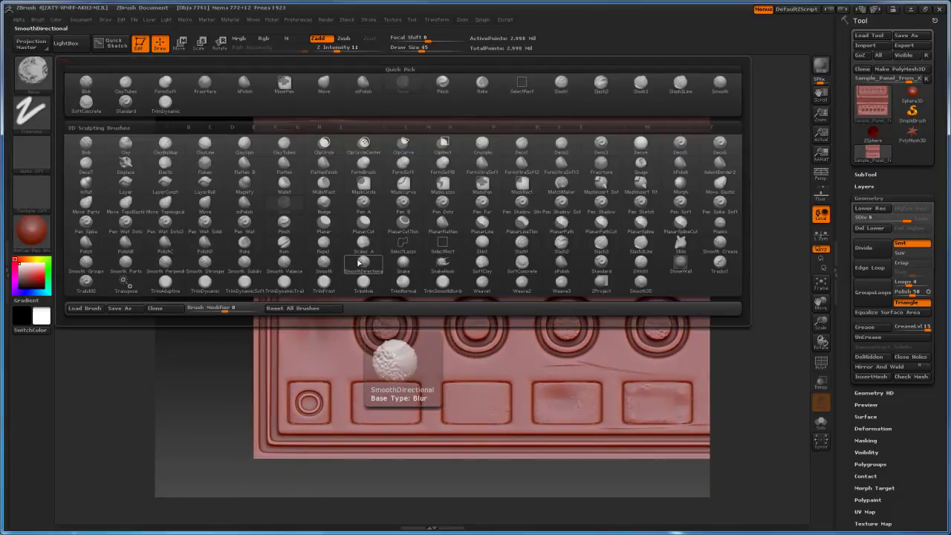
{"action": "left_click", "coordinate": [484, 244]}
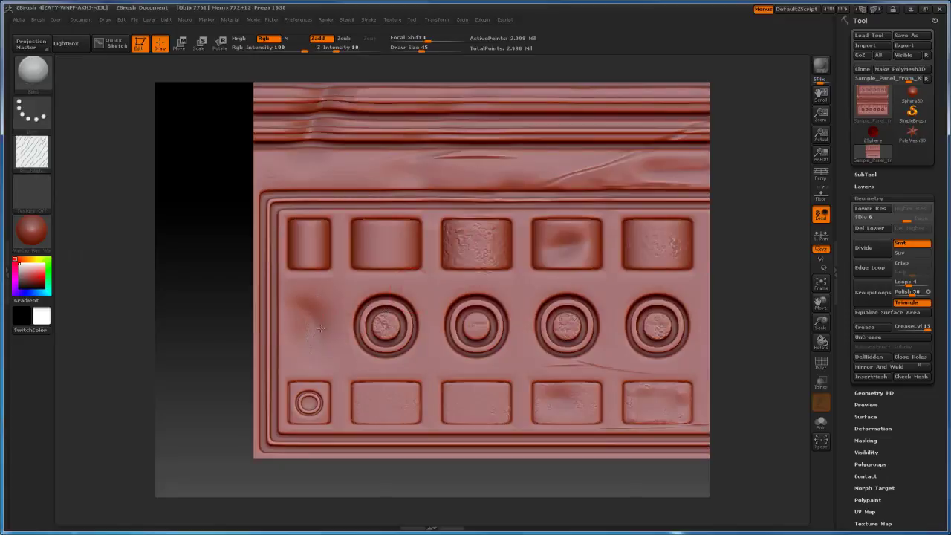
{"action": "key", "text": "ctrl+z"}
{"action": "left_click", "coordinate": [265, 39]}
{"action": "left_click", "coordinate": [326, 49]}
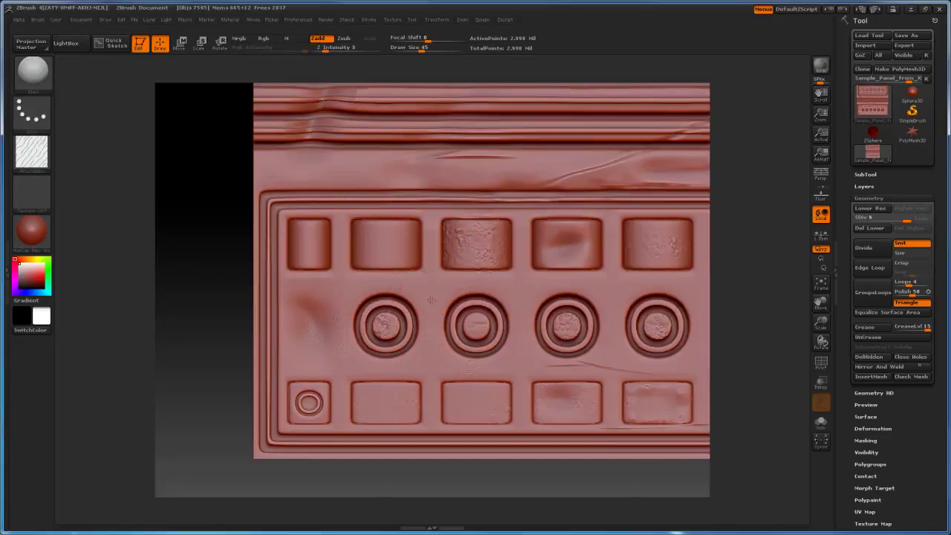
Streak the lower panel's flat surface around its rings, set the Draw Size to 103 and smooth the flat area beside the last ring
{"action": "left_click_drag", "start_coordinate": [797, 375], "coordinate": [643, 367], "text": "alt"}
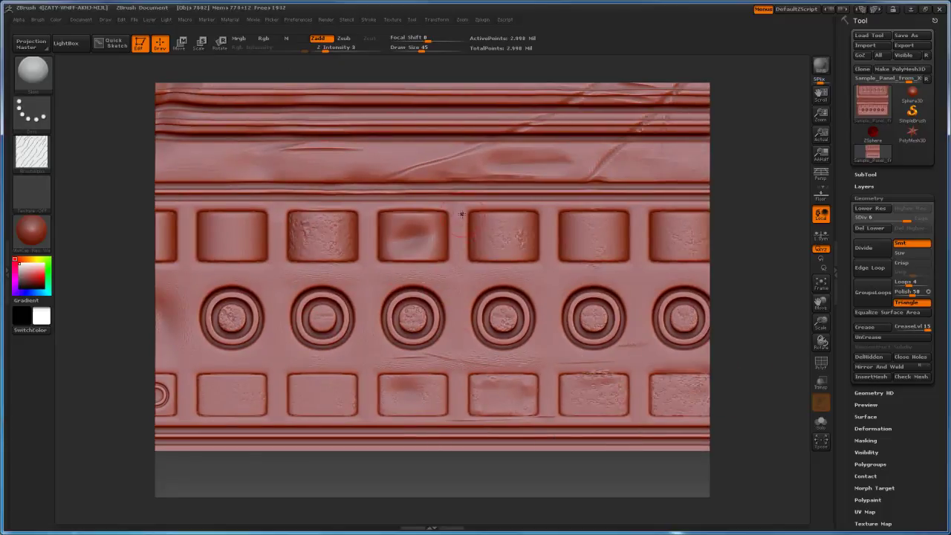
{"action": "left_click_drag", "start_coordinate": [705, 408], "coordinate": [551, 402], "text": "alt"}
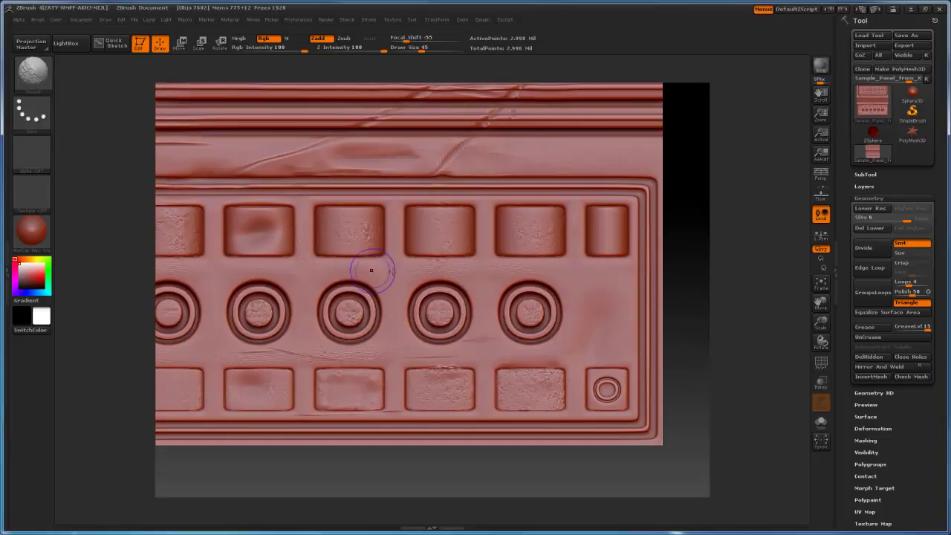
{"action": "key", "text": "s"}
{"action": "left_click_drag", "start_coordinate": [598, 304], "coordinate": [614, 304]}
{"action": "mouse_move", "coordinate": [612, 337]}
{"action": "left_mouse_down", "text": "shift"}
{"action": "mouse_move", "coordinate": [603, 282]}
{"action": "mouse_move", "coordinate": [610, 288]}
{"action": "mouse_move", "coordinate": [637, 272]}
{"action": "mouse_move", "coordinate": [652, 319]}
{"action": "left_mouse_up", "text": "shift"}
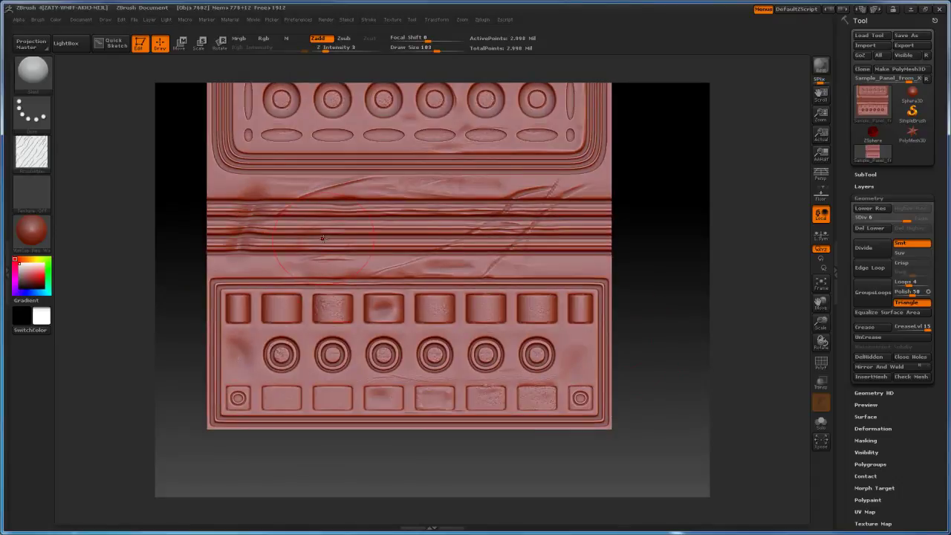
{"action": "mouse_move", "coordinate": [693, 165]}
{"action": "left_mouse_down"}
{"action": "mouse_move", "coordinate": [665, 270]}
{"action": "mouse_move", "coordinate": [664, 255]}
{"action": "mouse_move", "coordinate": [686, 255]}
{"action": "mouse_move", "coordinate": [687, 245]}
{"action": "left_mouse_up"}
Choose the brush with the speckled alpha, undo a trial stroke and set the Z Intensity to 3
{"action": "left_click", "coordinate": [30, 74]}
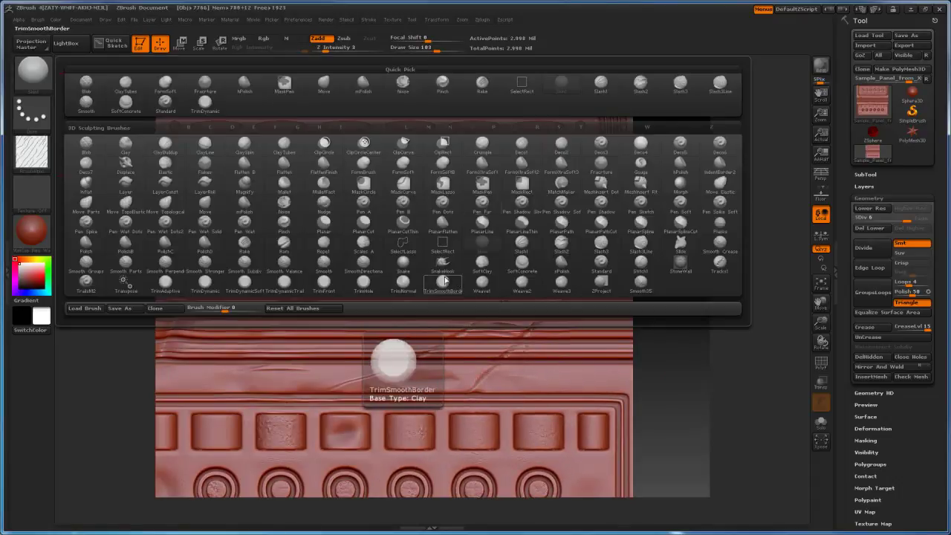
{"action": "left_click", "coordinate": [487, 268]}
{"action": "mouse_move", "coordinate": [651, 295]}
{"action": "left_mouse_down", "text": "alt"}
{"action": "mouse_move", "coordinate": [532, 282]}
{"action": "mouse_move", "coordinate": [615, 299]}
{"action": "left_mouse_up", "text": "alt"}
{"action": "key", "text": "ctrl+z"}
{"action": "mouse_move", "coordinate": [786, 291]}
{"action": "left_mouse_down", "text": "alt"}
{"action": "mouse_move", "coordinate": [618, 296]}
{"action": "mouse_move", "coordinate": [605, 267]}
{"action": "left_mouse_up", "text": "alt"}
{"action": "left_click_drag", "start_coordinate": [339, 50], "coordinate": [325, 50]}
Set the Draw Size to 97 and speckle the upper panel's surface around its rings and ovals with the current brush
{"action": "mouse_move", "coordinate": [565, 309]}
{"action": "left_mouse_down"}
{"action": "mouse_move", "coordinate": [499, 185]}
{"action": "mouse_move", "coordinate": [412, 158]}
{"action": "mouse_move", "coordinate": [366, 199]}
{"action": "mouse_move", "coordinate": [433, 234]}
{"action": "left_mouse_up"}
{"action": "key", "text": "s"}
{"action": "key", "text": "u"}
{"action": "key", "text": "s"}
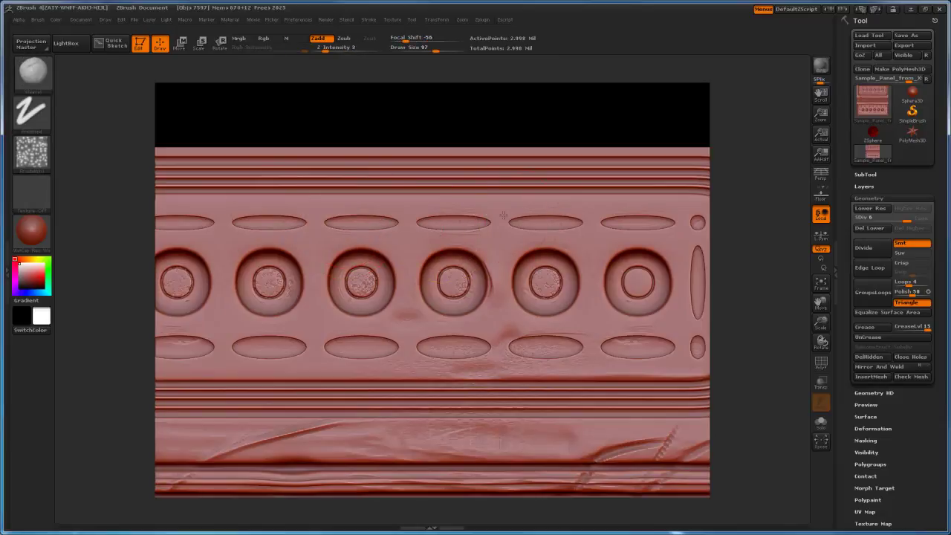
{"action": "left_click_drag", "start_coordinate": [578, 303], "coordinate": [564, 338], "text": "alt"}
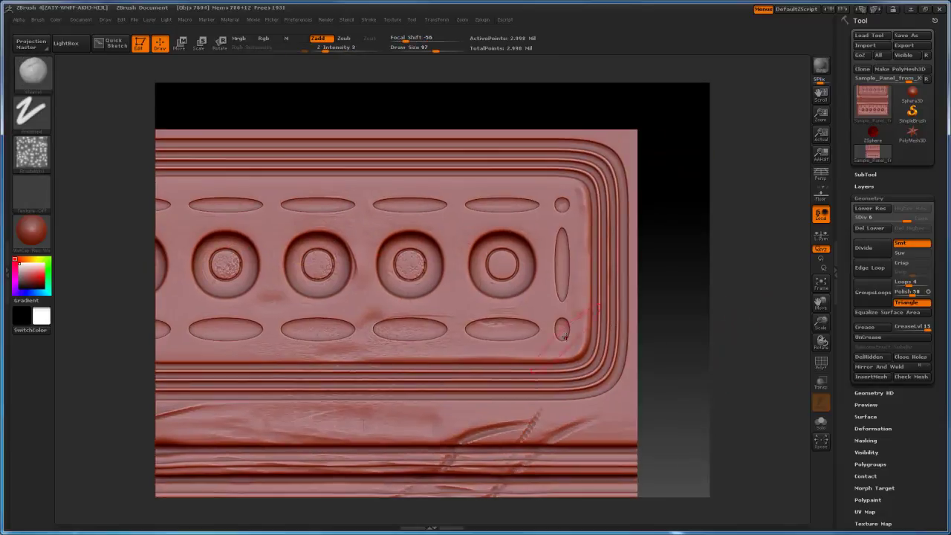
{"action": "mouse_move", "coordinate": [541, 300]}
{"action": "left_mouse_down", "text": "alt"}
{"action": "mouse_move", "coordinate": [673, 275]}
{"action": "mouse_move", "coordinate": [513, 288]}
{"action": "left_mouse_up", "text": "alt"}
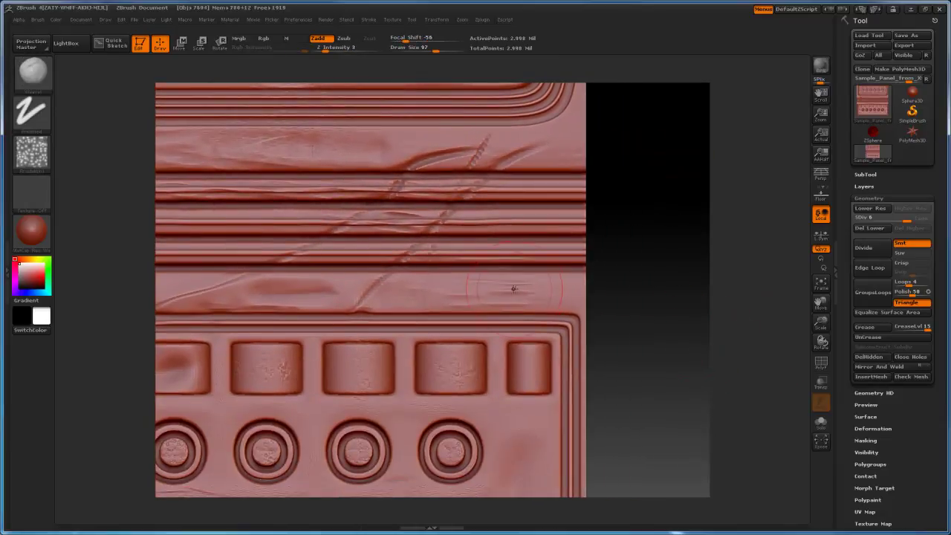
{"action": "mouse_move", "coordinate": [75, 281]}
{"action": "left_mouse_down", "text": "alt"}
{"action": "mouse_move", "coordinate": [290, 299]}
{"action": "mouse_move", "coordinate": [248, 248]}
{"action": "mouse_move", "coordinate": [218, 272]}
{"action": "left_mouse_up", "text": "alt"}
Choose the Slash3 brush, set the Draw Size to 38 and carve gouges into the second upper-row block and the flat area beside the last ring
{"action": "left_click", "coordinate": [39, 72]}
{"action": "left_click", "coordinate": [364, 297]}
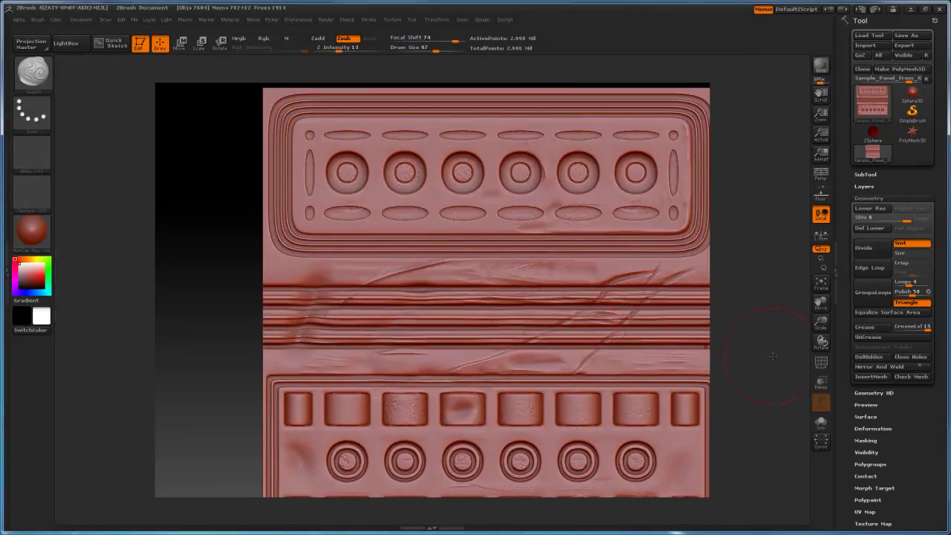
{"action": "mouse_move", "coordinate": [721, 291]}
{"action": "left_mouse_down"}
{"action": "mouse_move", "coordinate": [414, 223]}
{"action": "mouse_move", "coordinate": [496, 177]}
{"action": "left_mouse_up"}
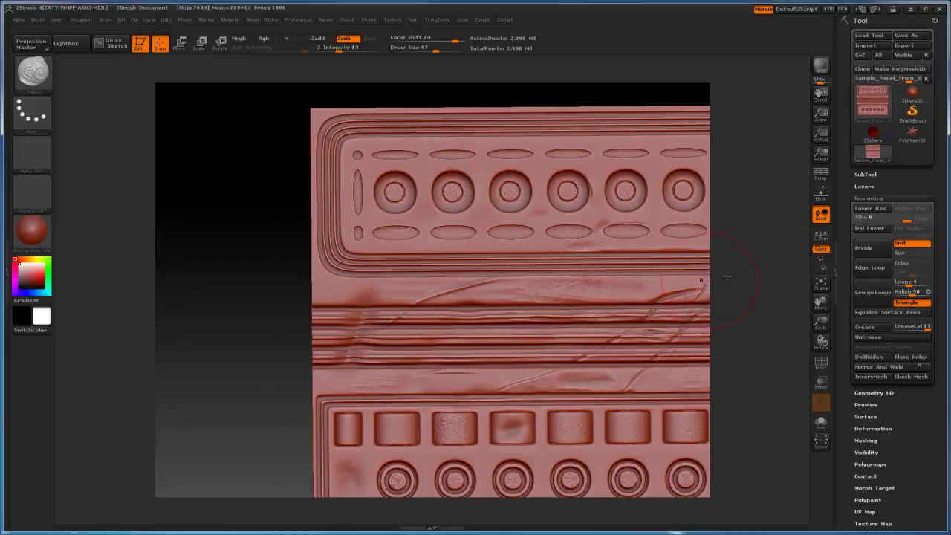
{"action": "left_click_drag", "start_coordinate": [726, 277], "coordinate": [532, 182]}
{"action": "left_click_drag", "start_coordinate": [744, 225], "coordinate": [667, 188]}
{"action": "left_click_drag", "start_coordinate": [763, 243], "coordinate": [618, 336]}
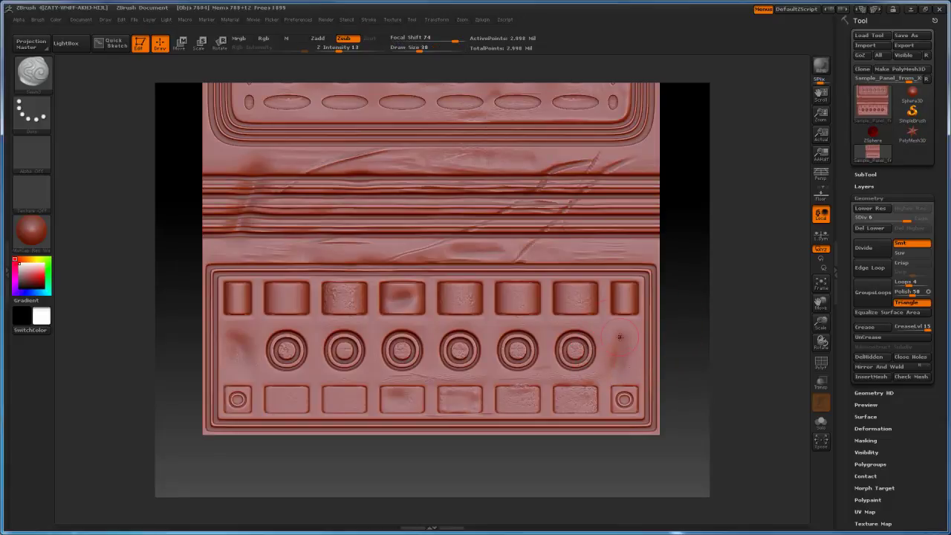
{"action": "left_click_drag", "start_coordinate": [737, 364], "coordinate": [665, 343]}
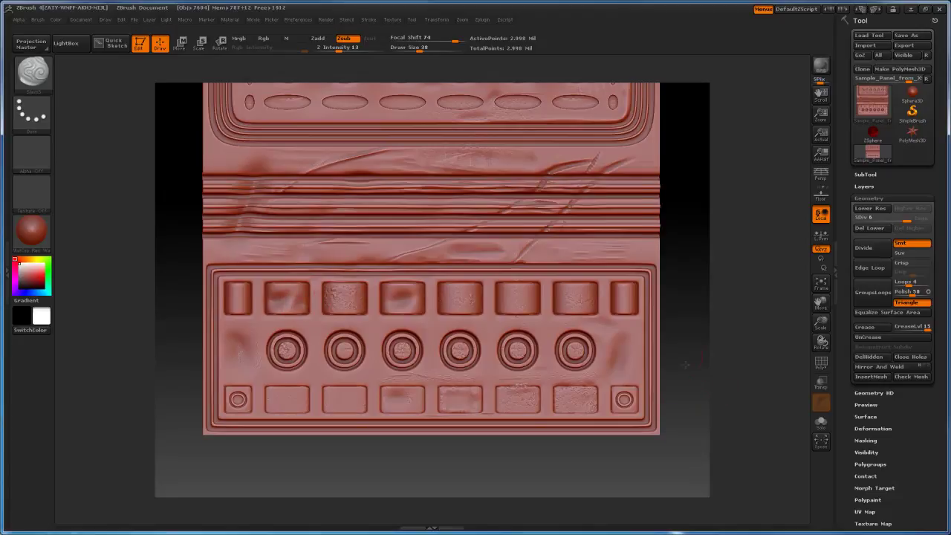
Examine the sculpted panel up close and as a whole, with and without its wireframe
{"action": "mouse_move", "coordinate": [686, 364]}
{"action": "left_mouse_down", "text": "alt"}
{"action": "mouse_move", "coordinate": [684, 311]}
{"action": "mouse_move", "coordinate": [682, 324]}
{"action": "left_mouse_up", "text": "alt"}
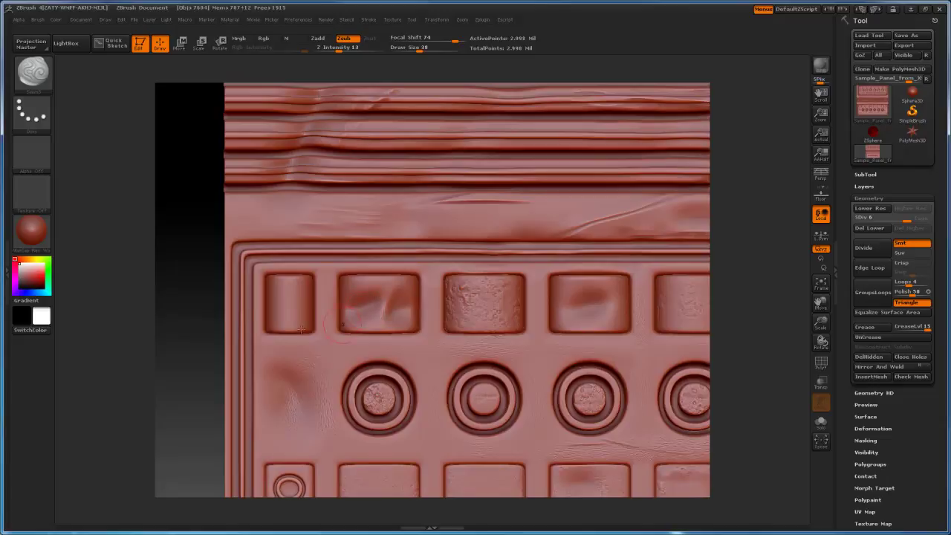
{"action": "mouse_move", "coordinate": [208, 280]}
{"action": "left_mouse_down"}
{"action": "mouse_move", "coordinate": [196, 229]}
{"action": "mouse_move", "coordinate": [218, 288]}
{"action": "left_mouse_up"}
{"action": "key", "text": "f"}
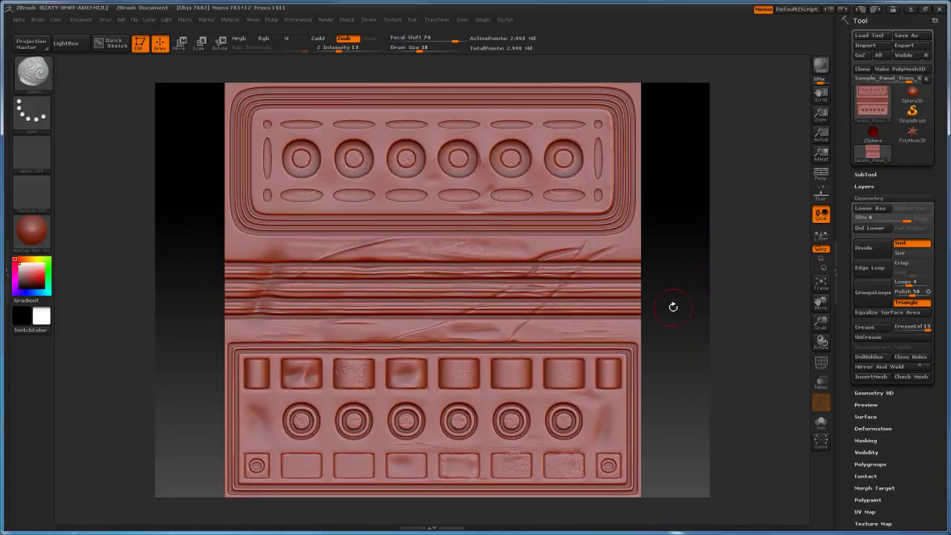
{"action": "key", "text": "shift+f"}
{"action": "left_click_drag", "start_coordinate": [664, 322], "coordinate": [681, 310]}
{"action": "key", "text": "shift+f"}
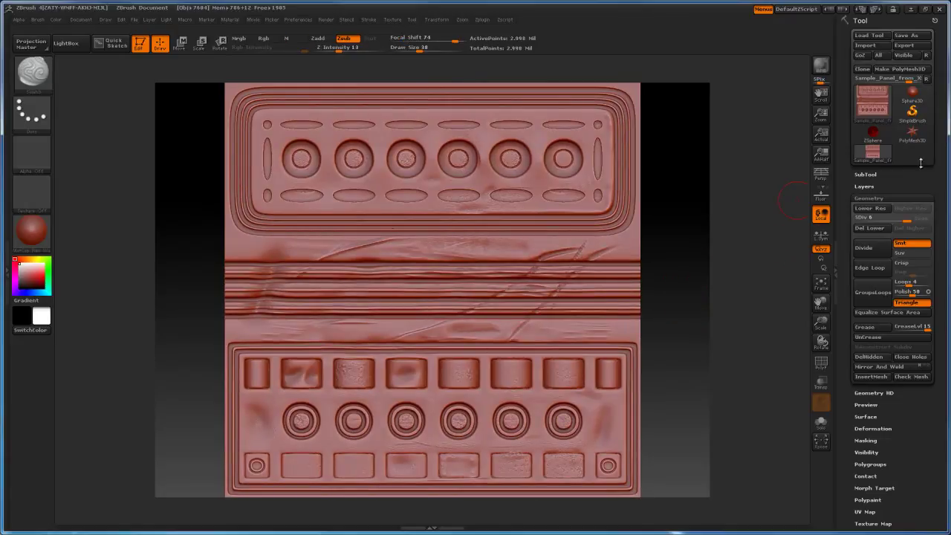
{"action": "mouse_move", "coordinate": [874, 103]}
{"action": "left_click_drag", "start_coordinate": [690, 302], "coordinate": [629, 271], "text": "alt"}
{"action": "key", "text": "shift+f"}
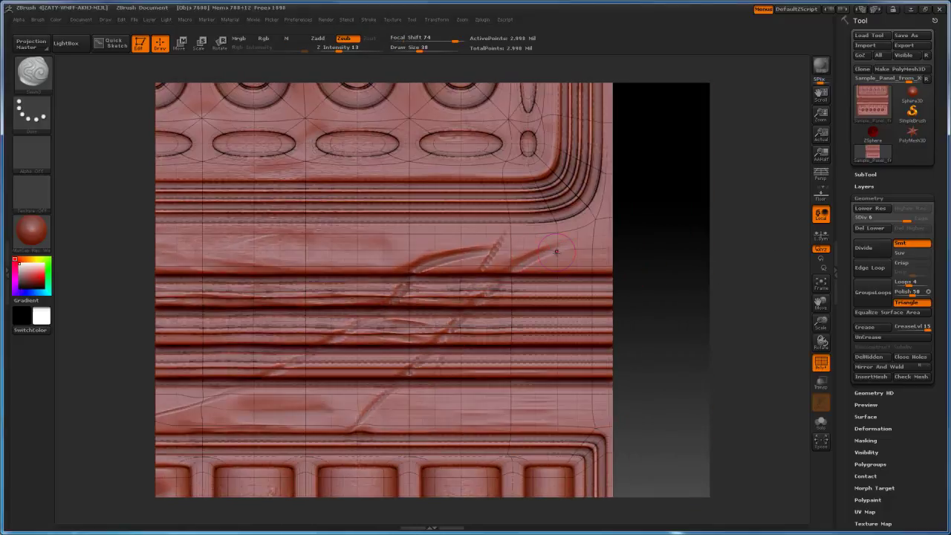
{"action": "key", "text": "shift+f"}
Choose the Standard brush and smooth the stitched diagonal cracks on the flat bands above and below the central ridges
{"action": "left_click", "coordinate": [32, 72]}
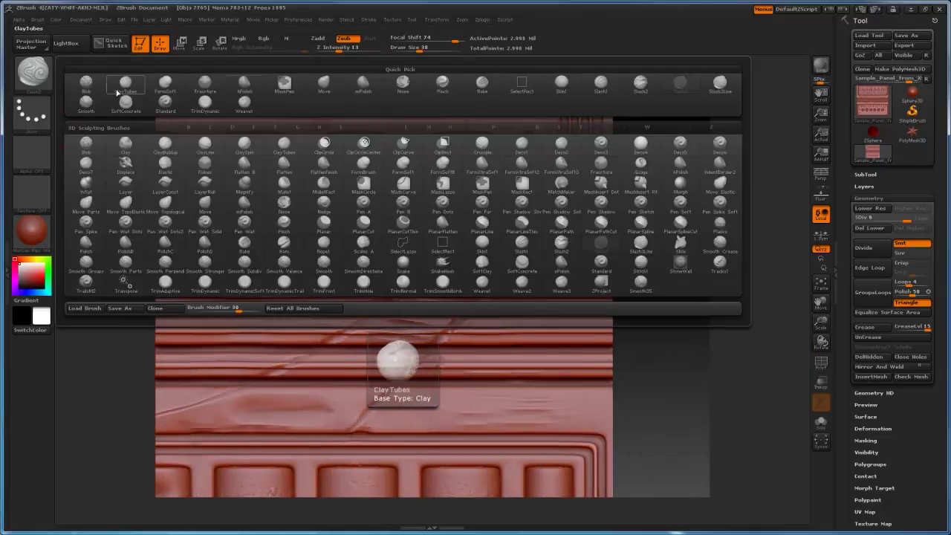
{"action": "left_click", "coordinate": [205, 102]}
{"action": "key", "text": "shift"}
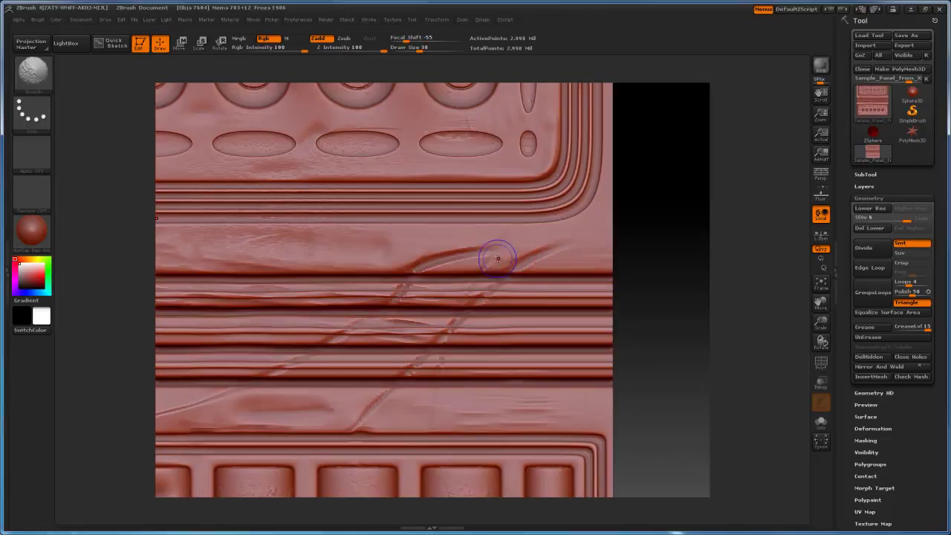
{"action": "key", "text": "shift"}
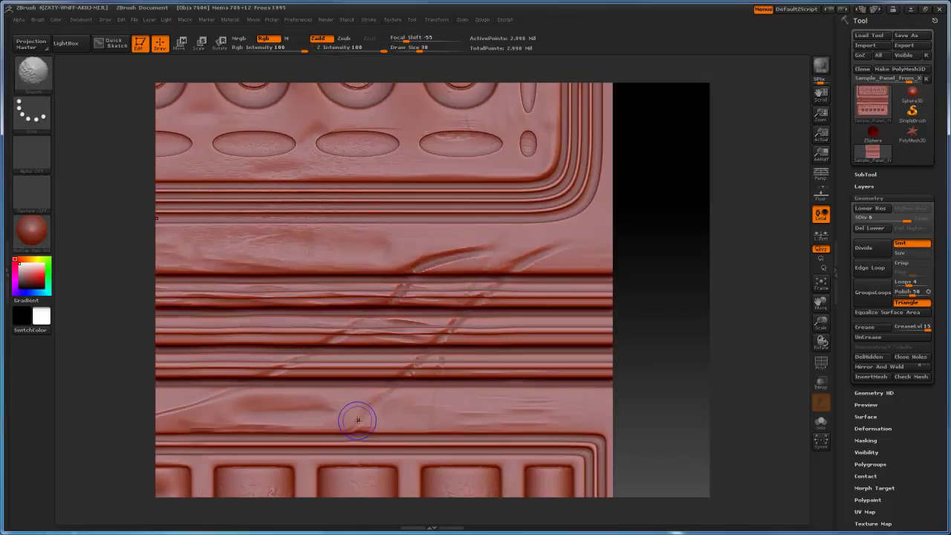
{"action": "key", "text": "shift"}
{"action": "key", "text": "f"}
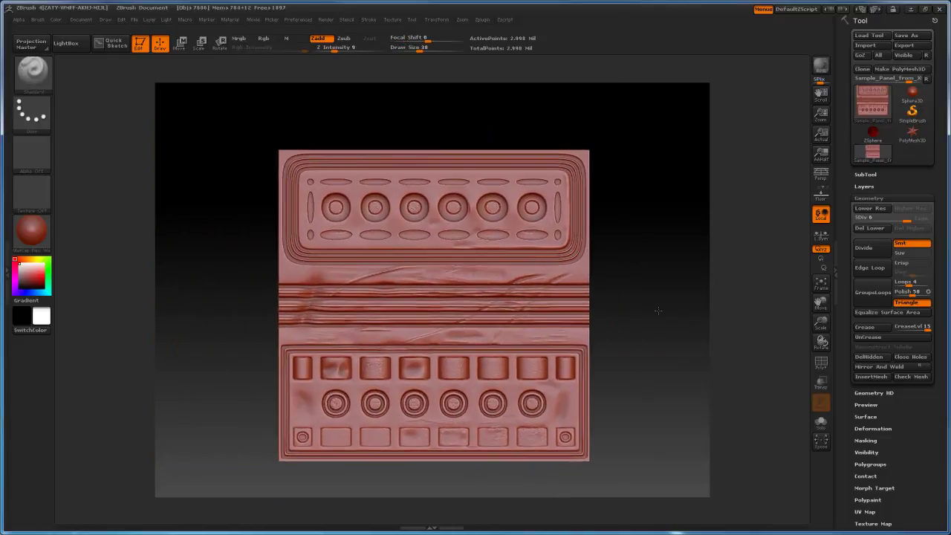
{"action": "key", "text": "f"}
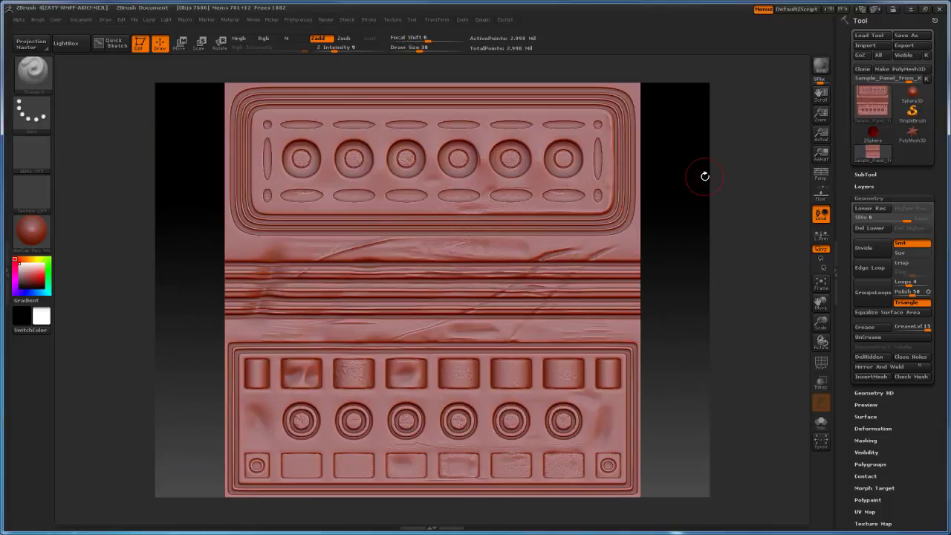
Lower the mesh's subdivision level and step it back up to level 6 to compare the detail
{"action": "left_click_drag", "start_coordinate": [906, 218], "coordinate": [896, 217]}
{"action": "key", "text": "d"}
{"action": "key", "text": "d"}
{"action": "key", "text": "d"}
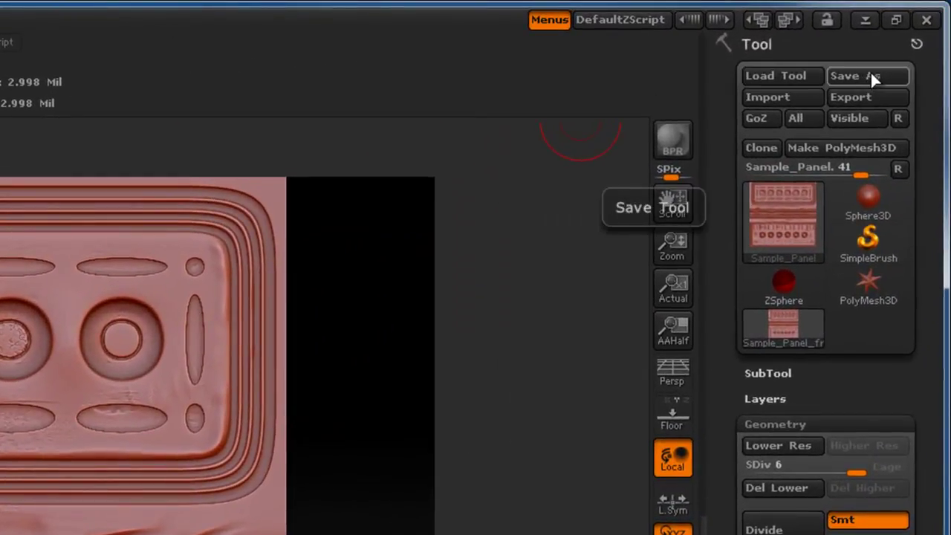
Save the sculpted panel as a tool file
{"action": "left_click", "coordinate": [852, 77]}
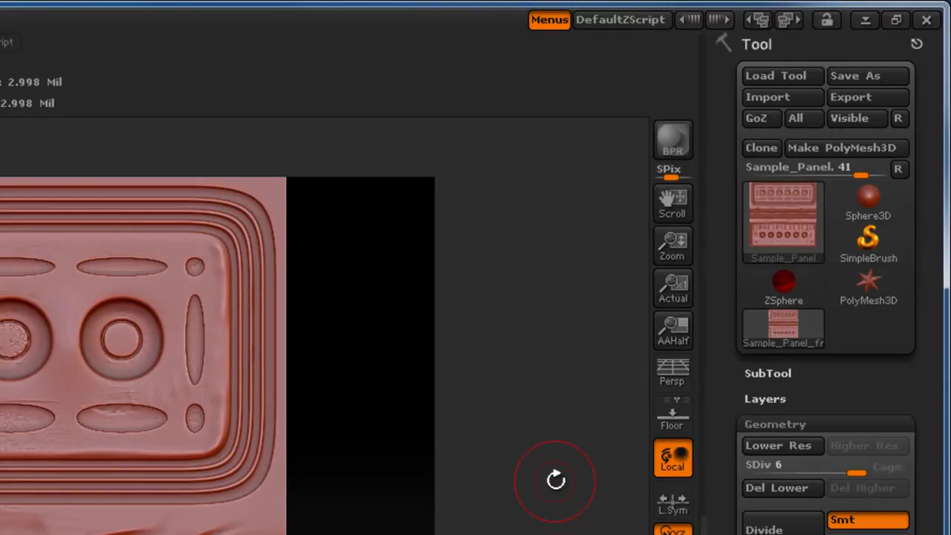